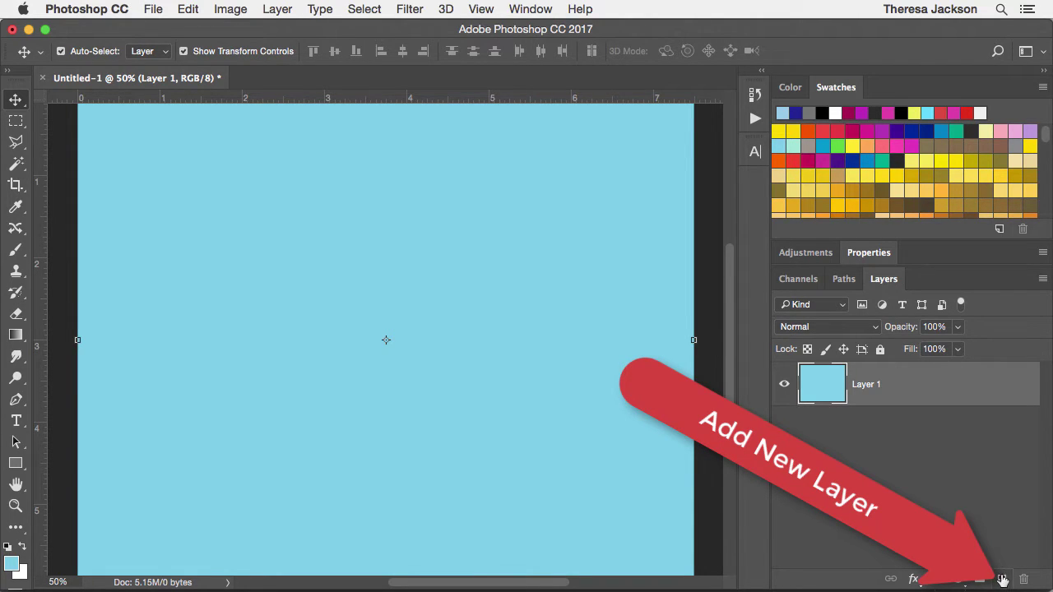
Create an empty Layer 2 above the light-blue Layer 1, briefly hide Layer 1, and select the Brush.
click(1002, 579)
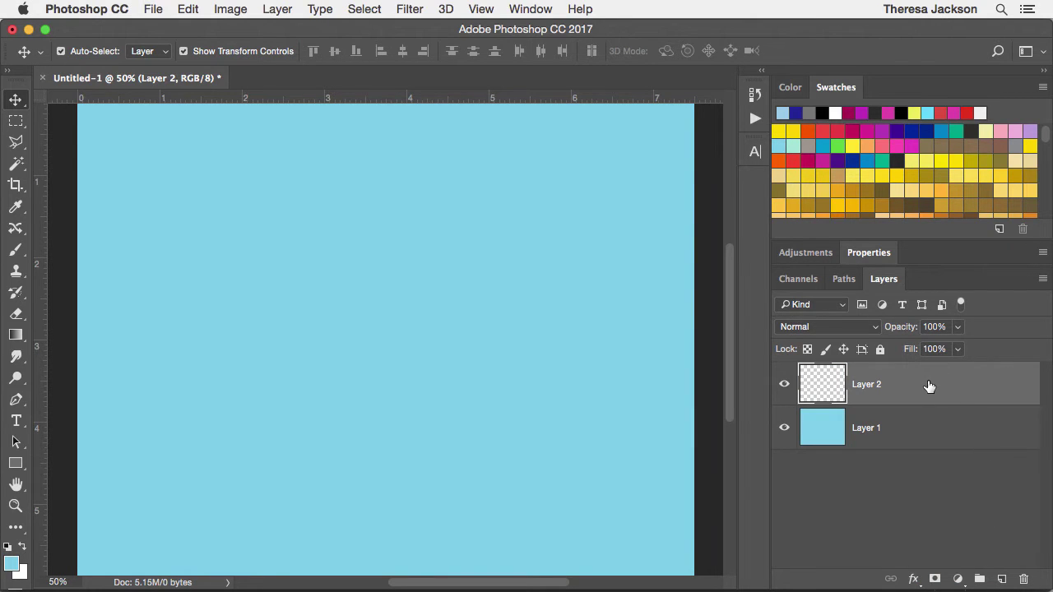
click(783, 430)
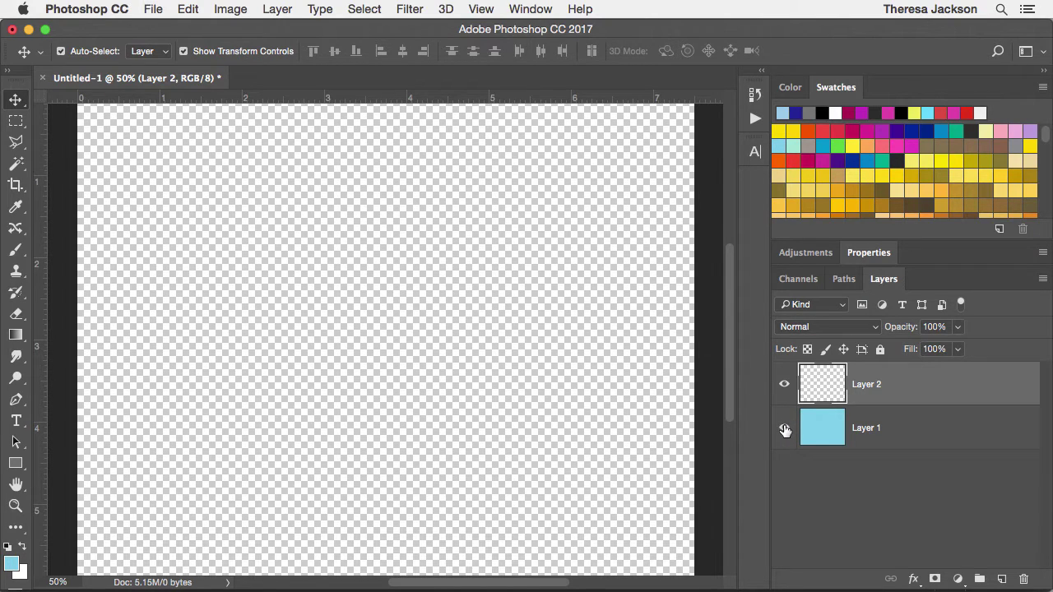
click(785, 430)
key(b)
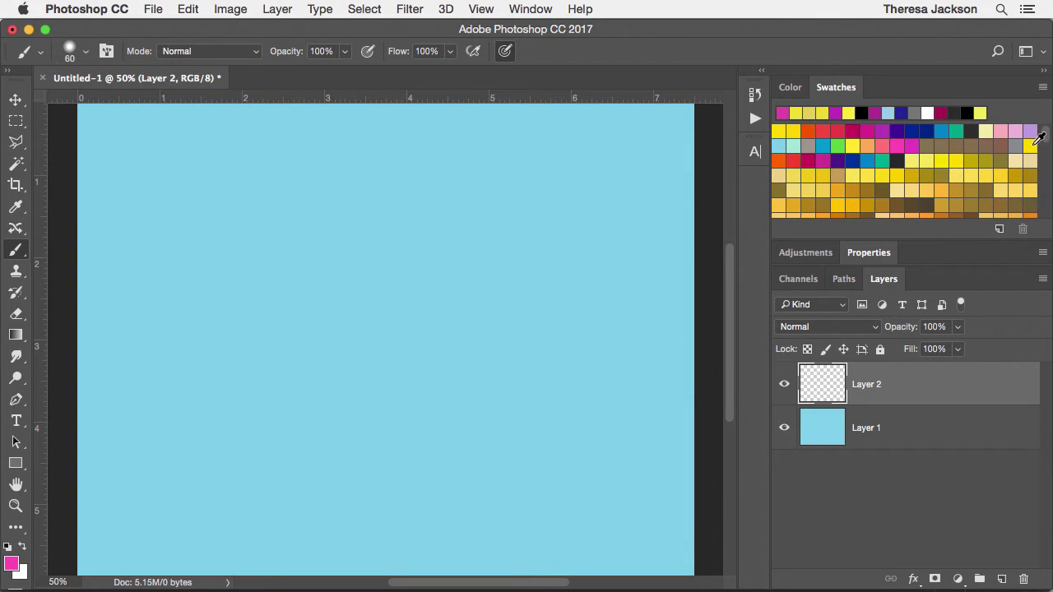
Paint the word YELLOW in yellow across the upper canvas.
click(797, 111)
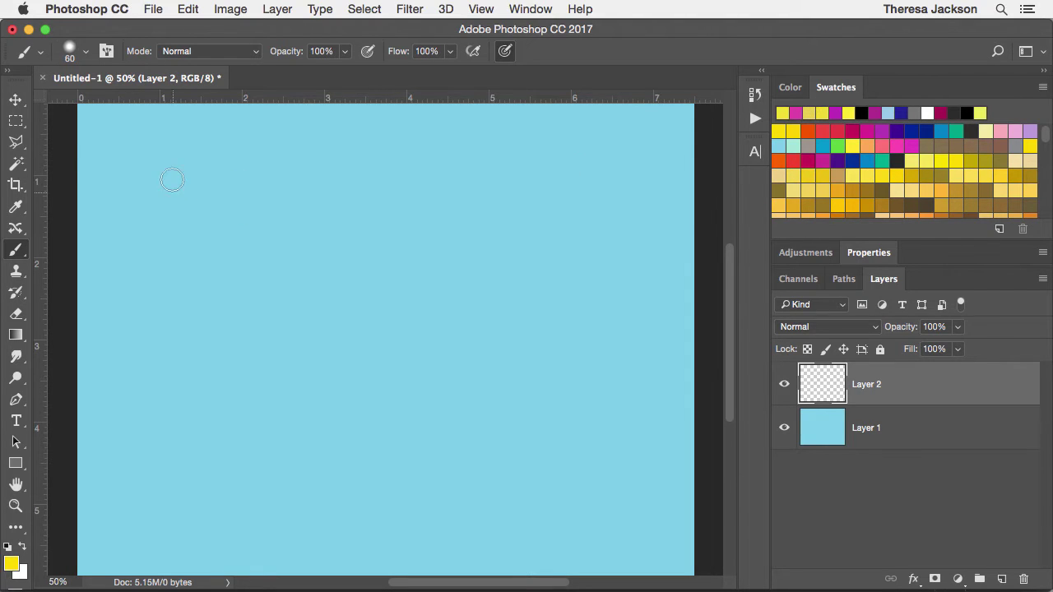
mouse_move(195, 161)
mouse_down()
mouse_move(202, 215)
mouse_move(171, 257)
mouse_up()
mouse_move(227, 200)
mouse_down()
mouse_move(267, 219)
mouse_move(261, 189)
mouse_up()
mouse_move(222, 211)
mouse_down()
mouse_move(358, 220)
mouse_move(408, 190)
mouse_move(509, 216)
mouse_move(523, 166)
mouse_up()
Paint the word PINK in pink below YELLOW.
click(782, 113)
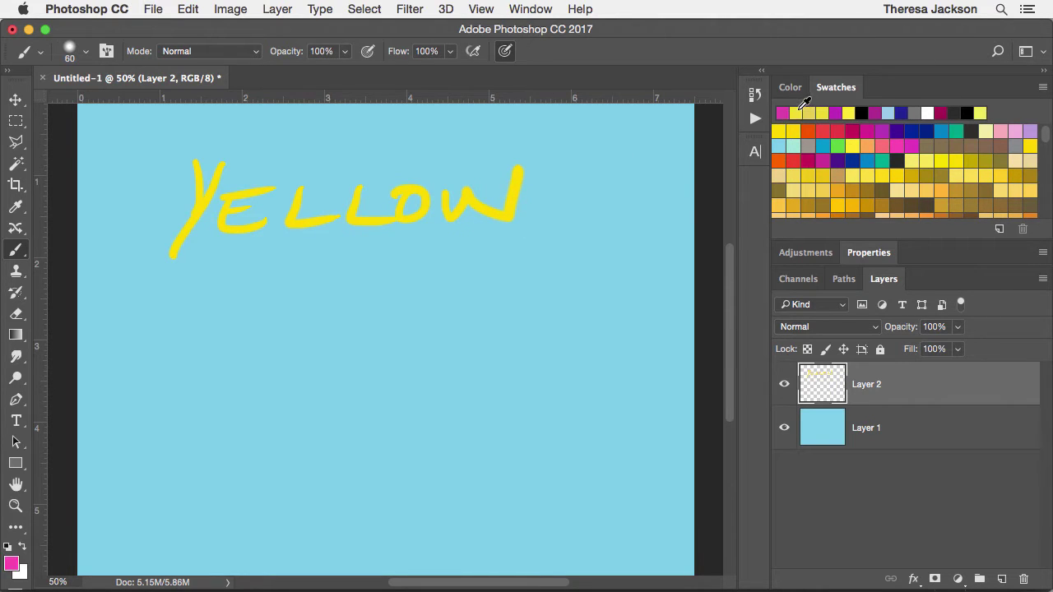
mouse_move(313, 319)
mouse_down()
mouse_move(288, 398)
mouse_move(300, 354)
mouse_move(329, 387)
mouse_move(418, 334)
mouse_move(426, 392)
mouse_up()
mouse_move(499, 327)
mouse_down()
mouse_move(430, 356)
mouse_move(516, 382)
mouse_up()
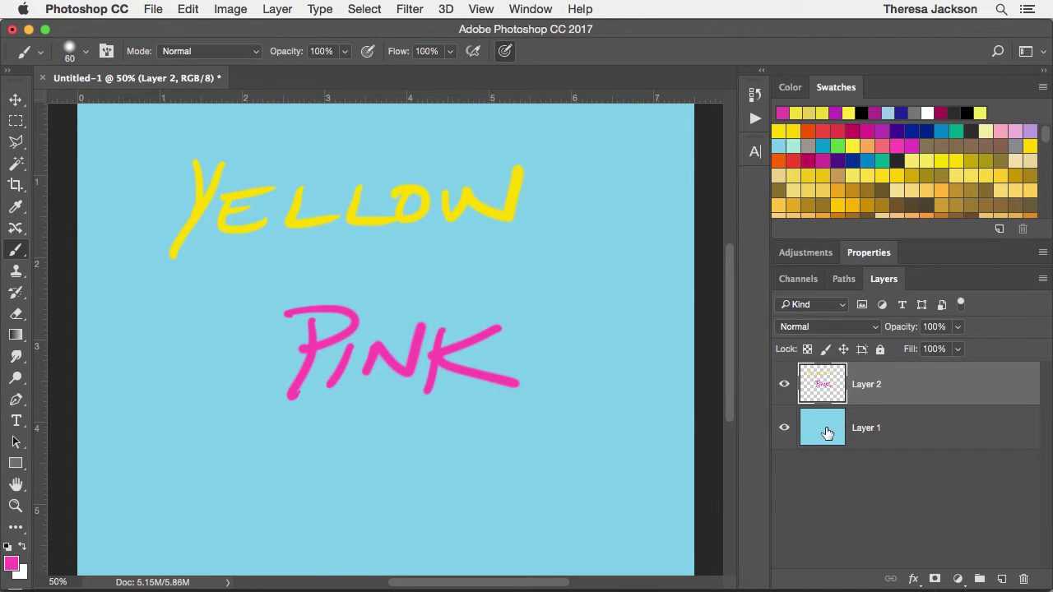
Set Layer 2's blend mode to Multiply, turning YELLOW green and PINK purple.
click(821, 328)
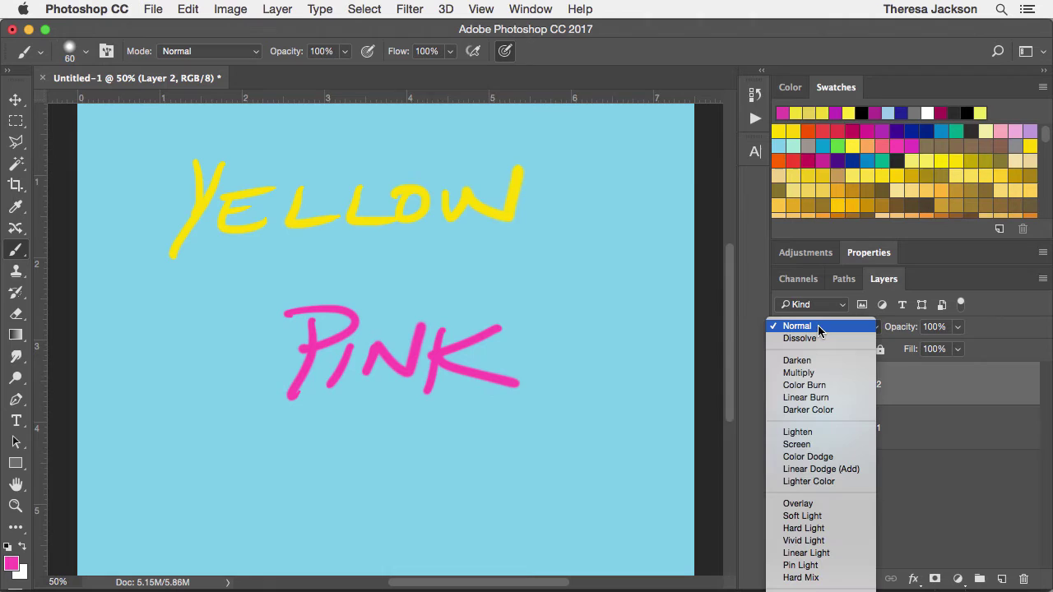
click(797, 373)
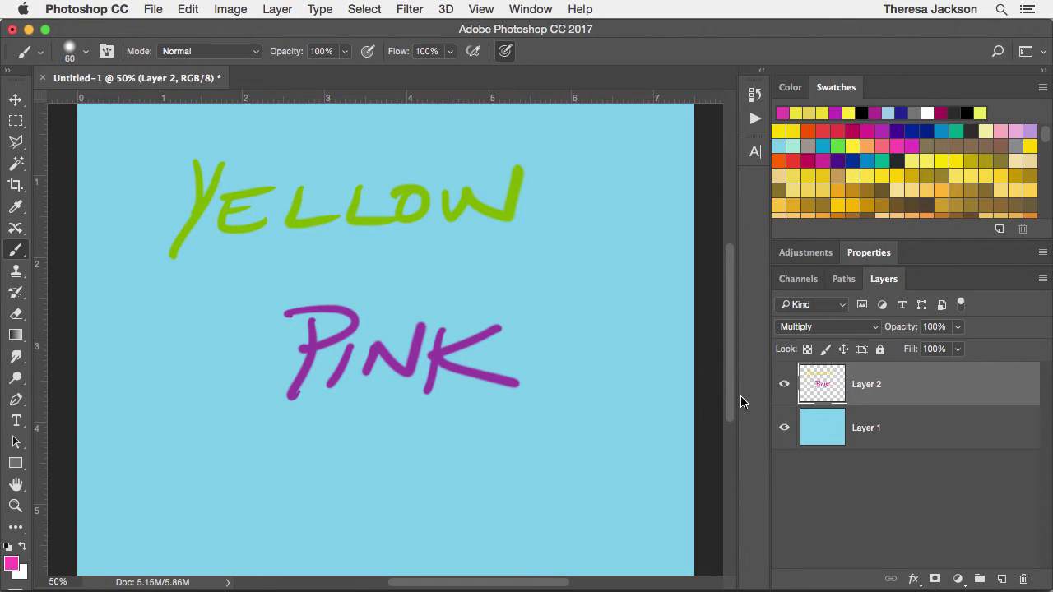
click(826, 328)
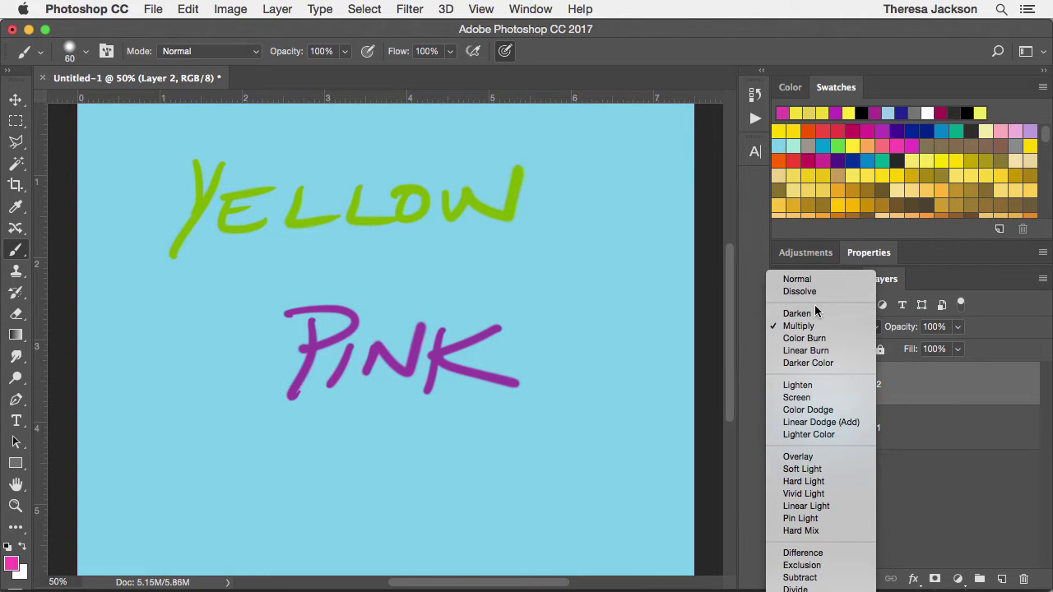
Reset Layer 2 to Normal and paint the word BLACK in black below PINK.
click(826, 281)
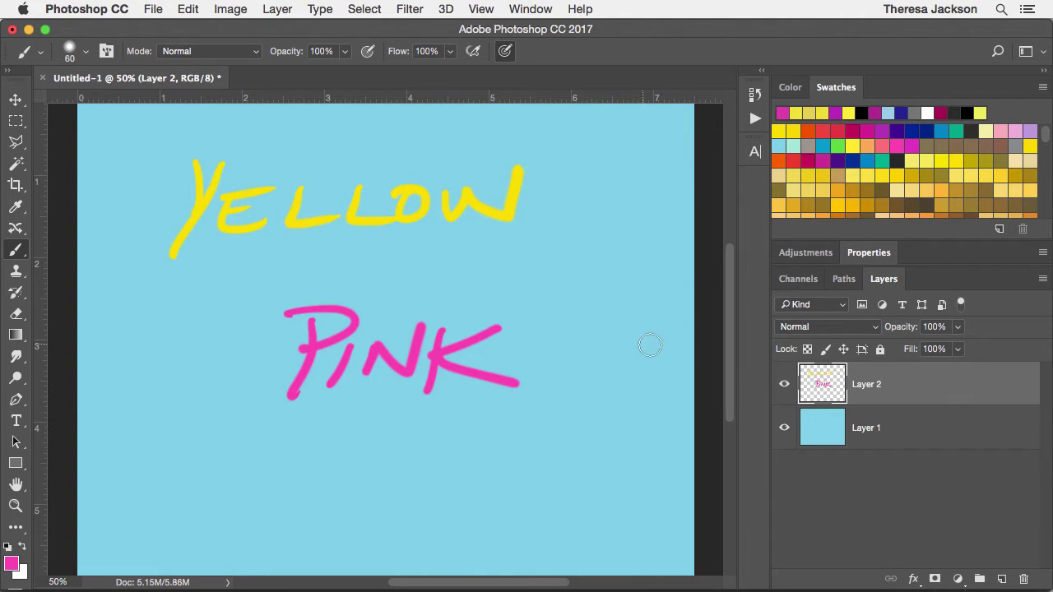
click(862, 113)
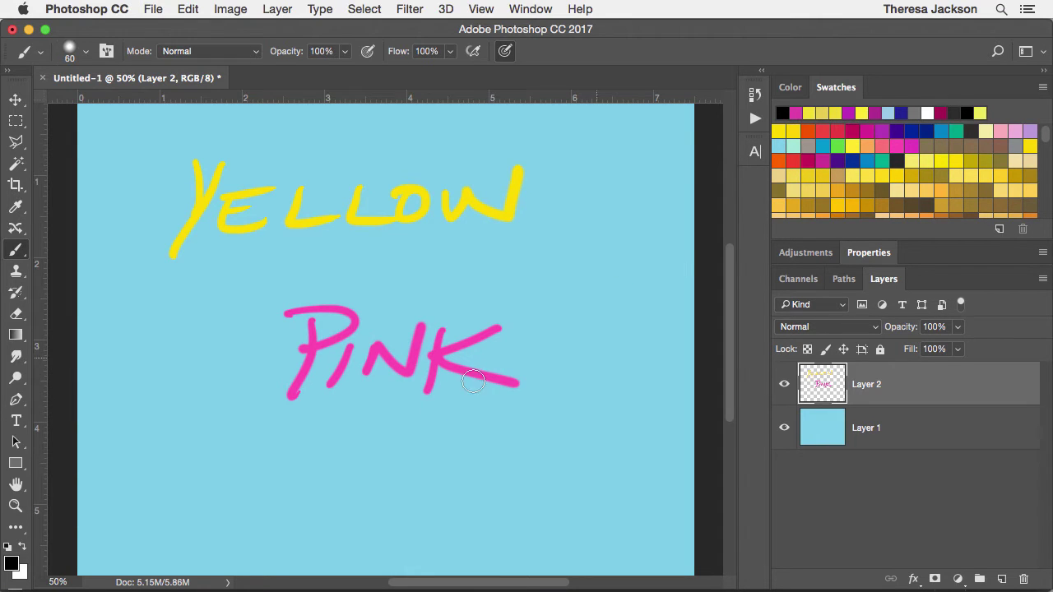
drag(385, 454, 372, 522)
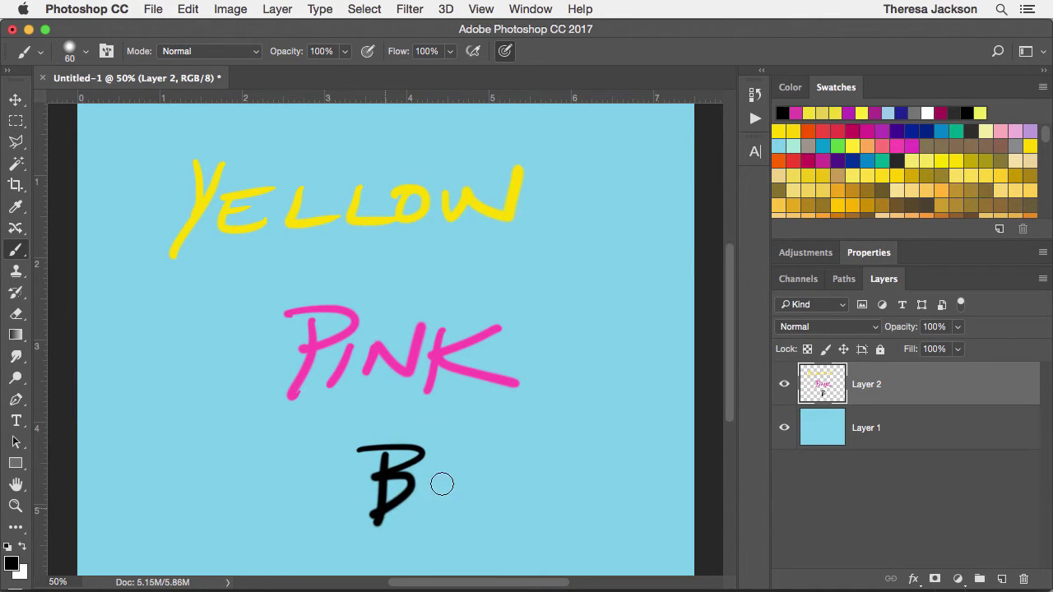
drag(455, 444, 440, 511)
mouse_move(485, 466)
mouse_down()
mouse_move(473, 489)
mouse_move(505, 515)
mouse_up()
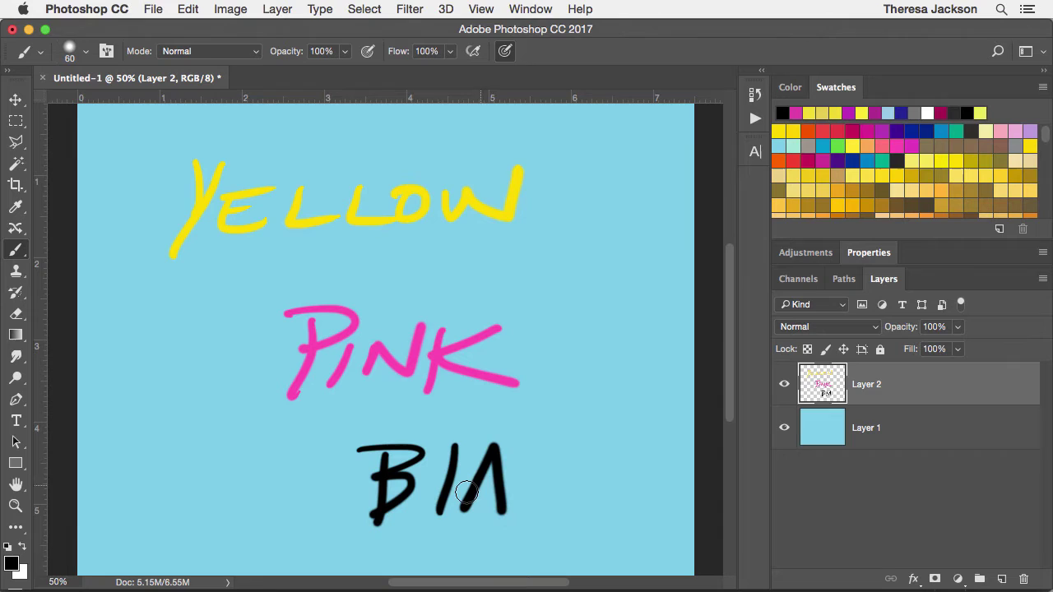
drag(566, 448, 580, 504)
drag(628, 445, 642, 491)
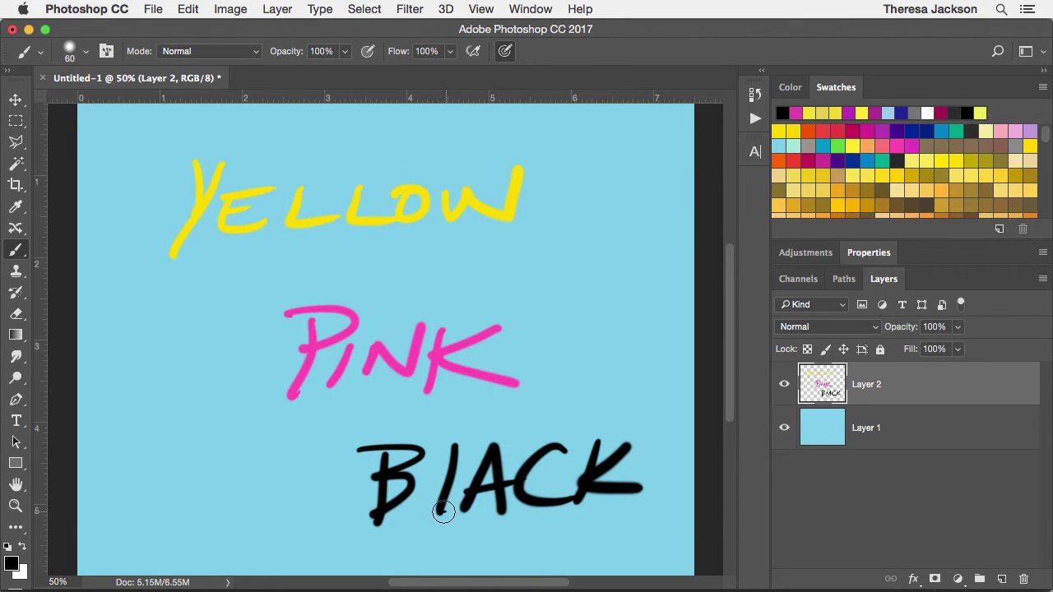
drag(440, 512, 485, 500)
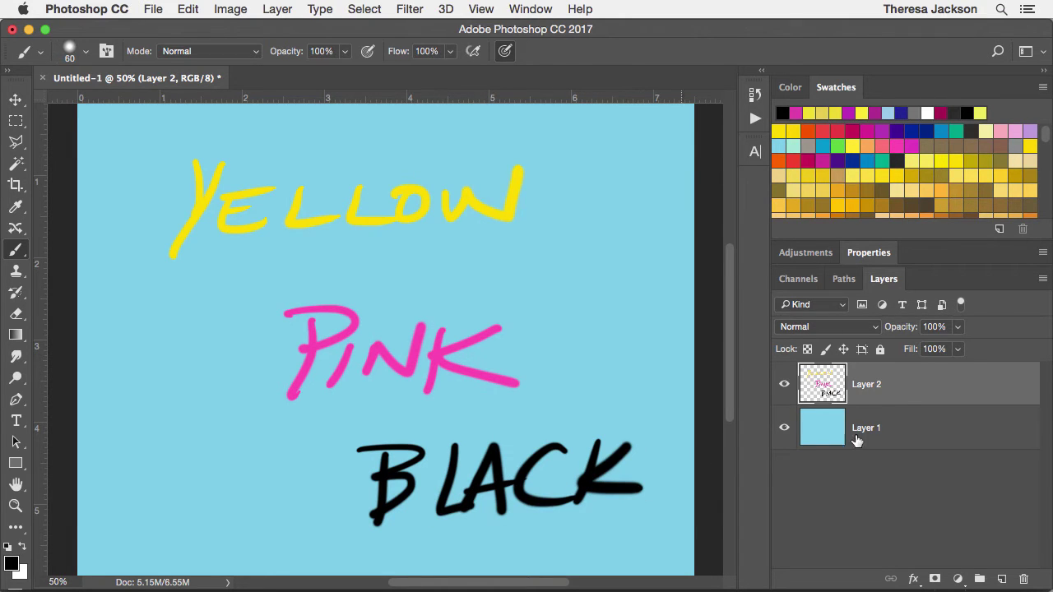
Set Layer 2's blend mode to Overlay.
click(825, 328)
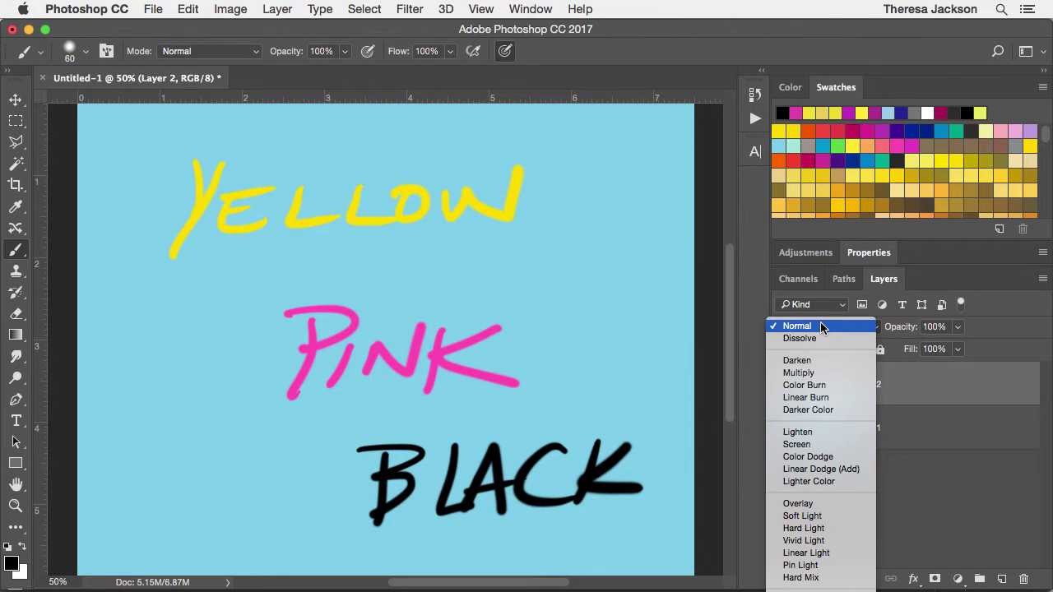
click(823, 505)
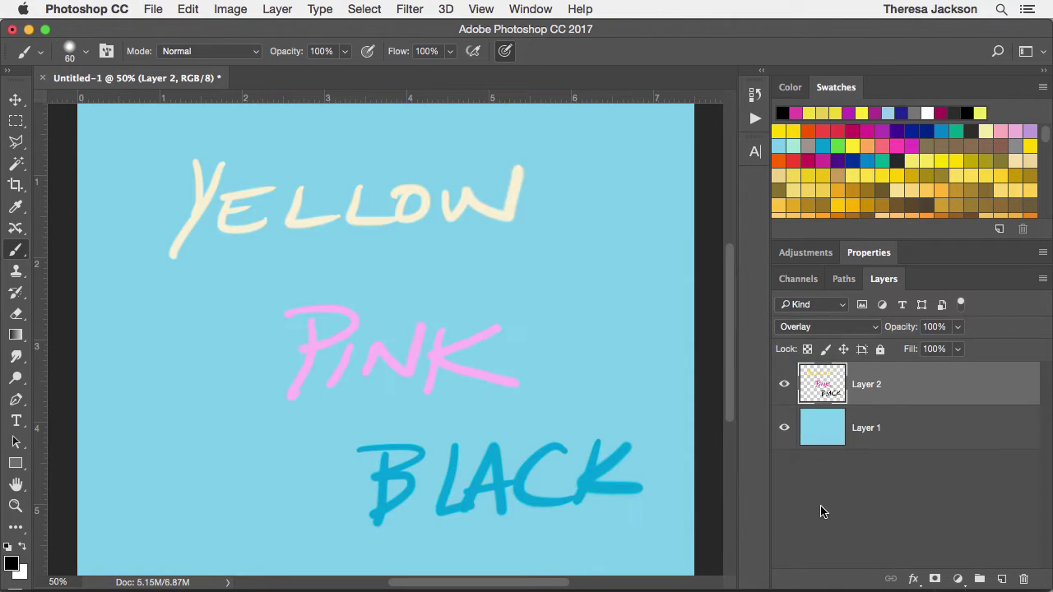
scroll(641, 442, down, 1)
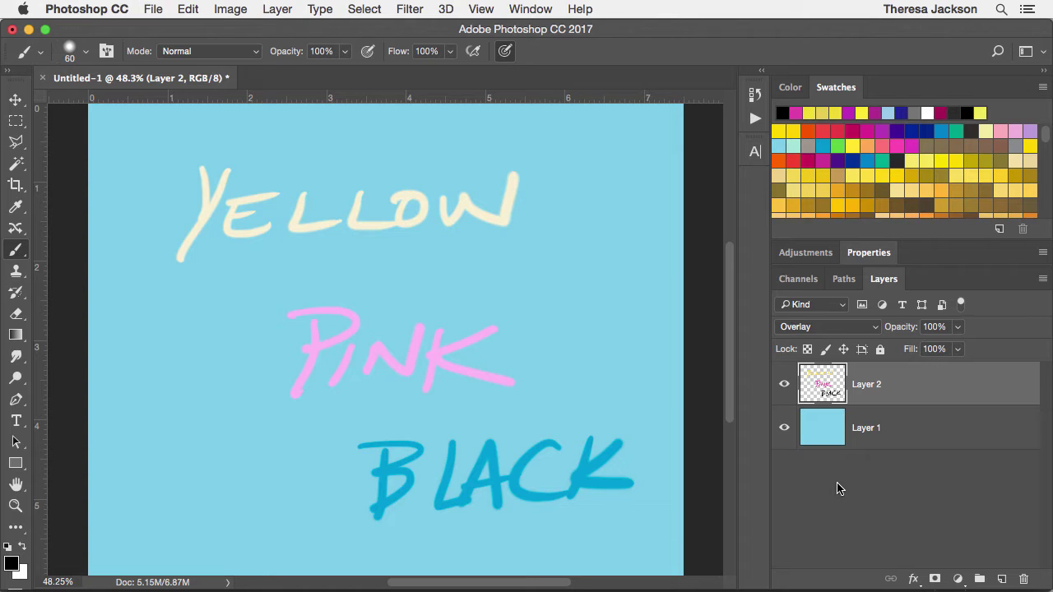
Fill Layer 1 with a deeper blue foreground colour, then reselect Layer 2.
click(823, 429)
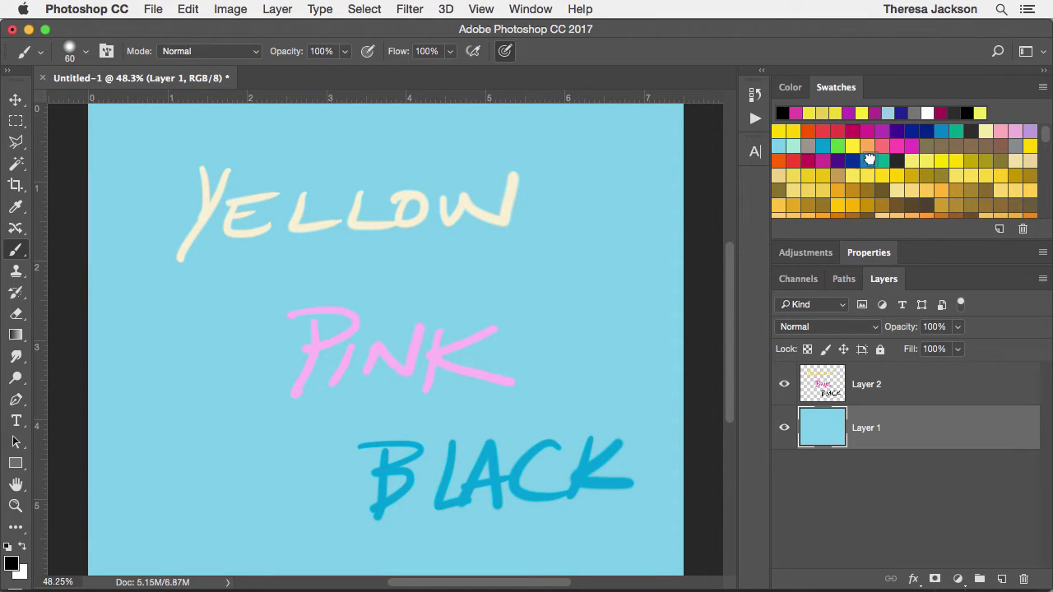
click(865, 160)
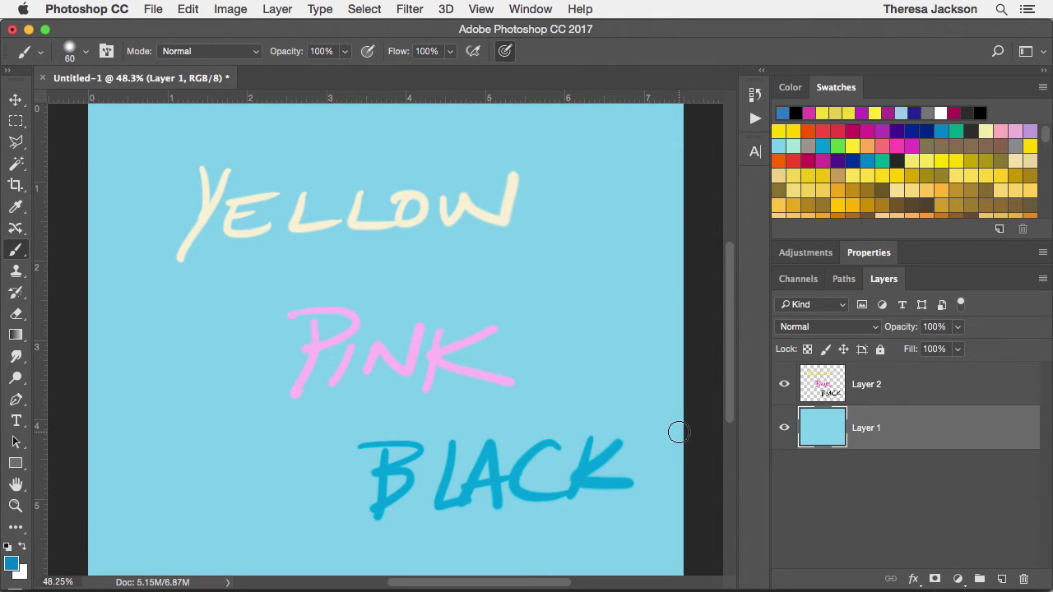
key(alt+BackSpace)
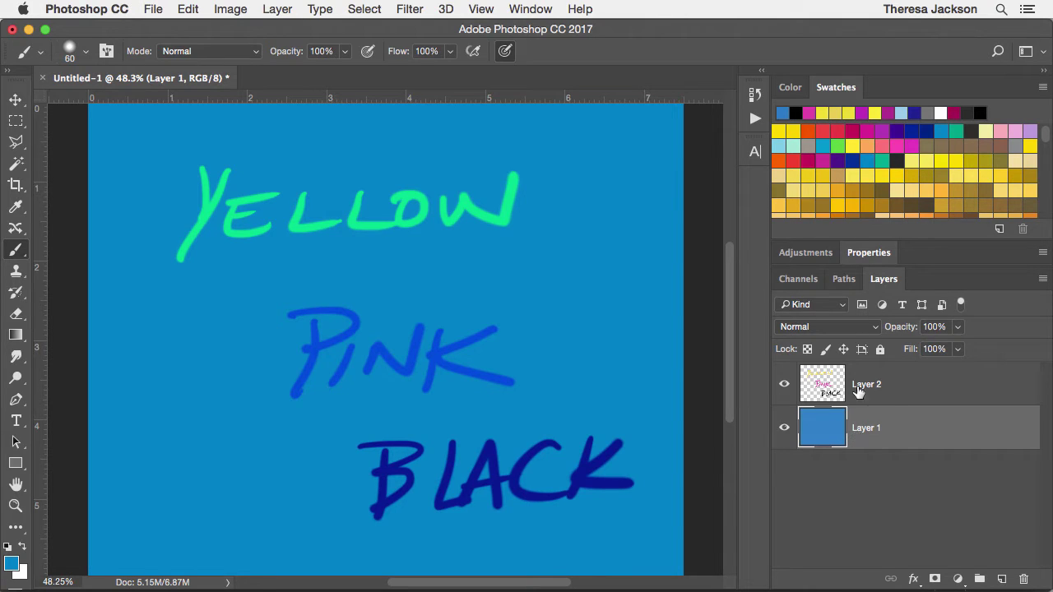
click(830, 385)
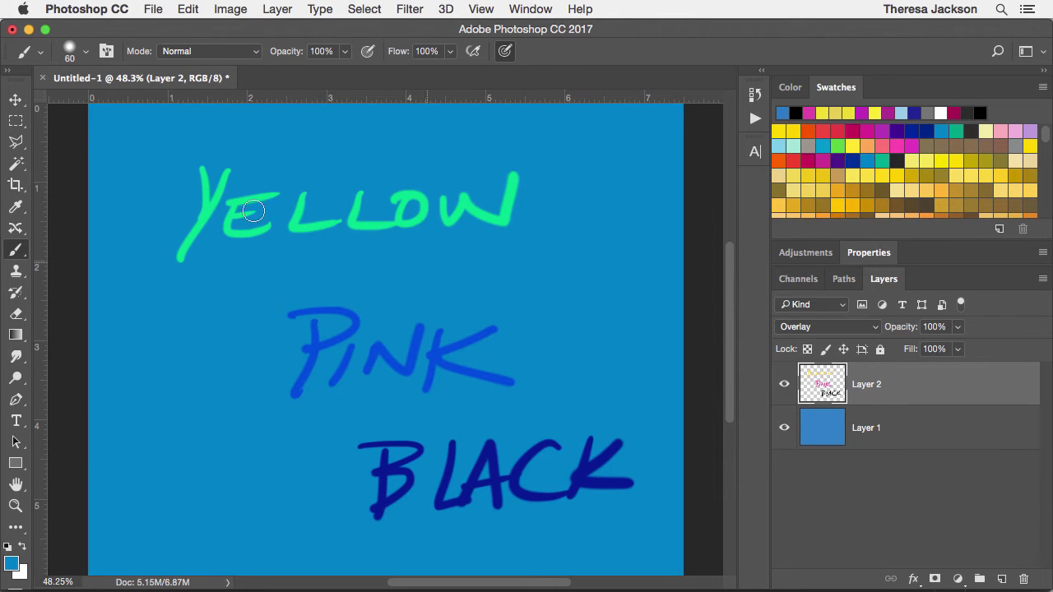
Fill the Overlay Layer 2 with 50% gray so the canvas shows plain blue.
click(188, 10)
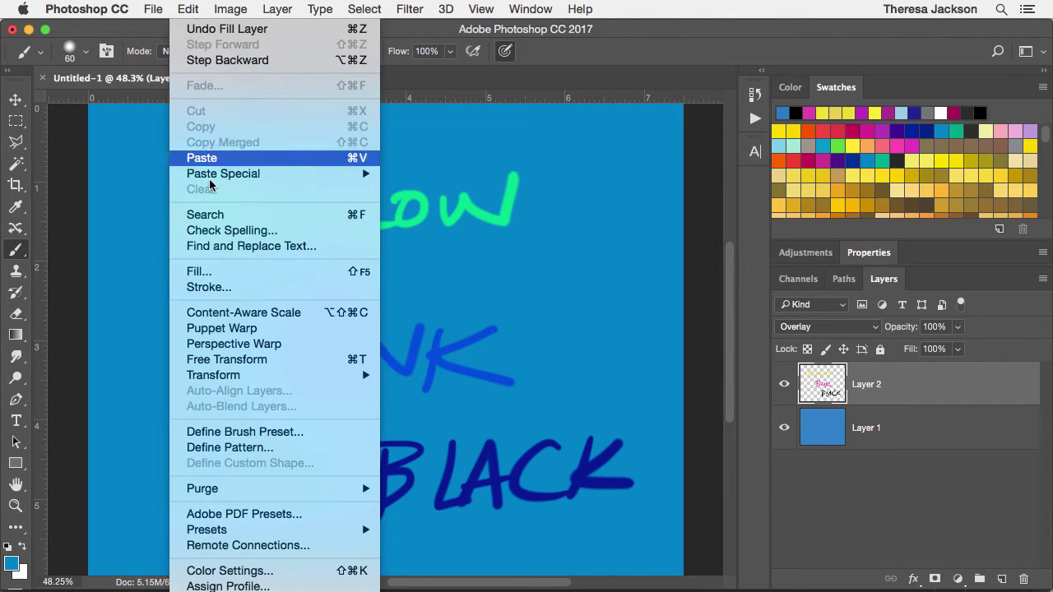
key(Escape)
key(i)
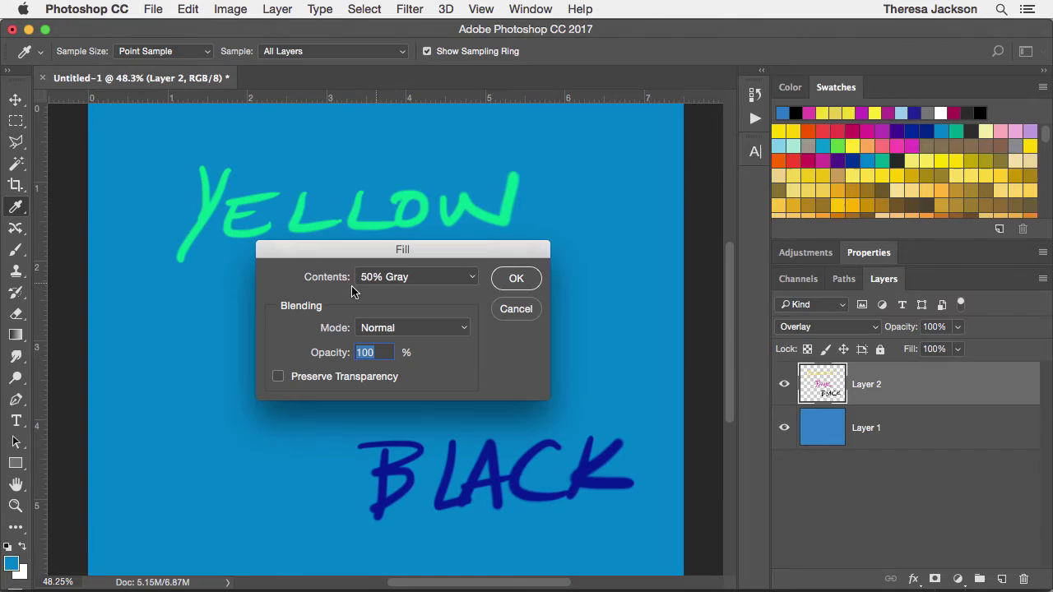
click(518, 279)
key(b)
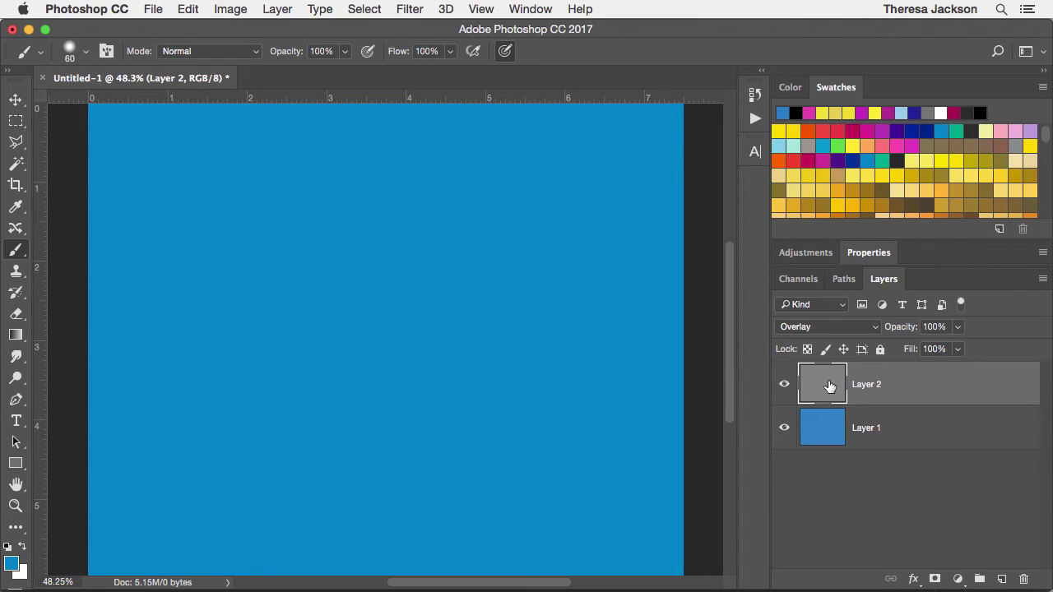
Paint a black zigzag and a lower white zigzag on the grey Overlay layer.
click(795, 110)
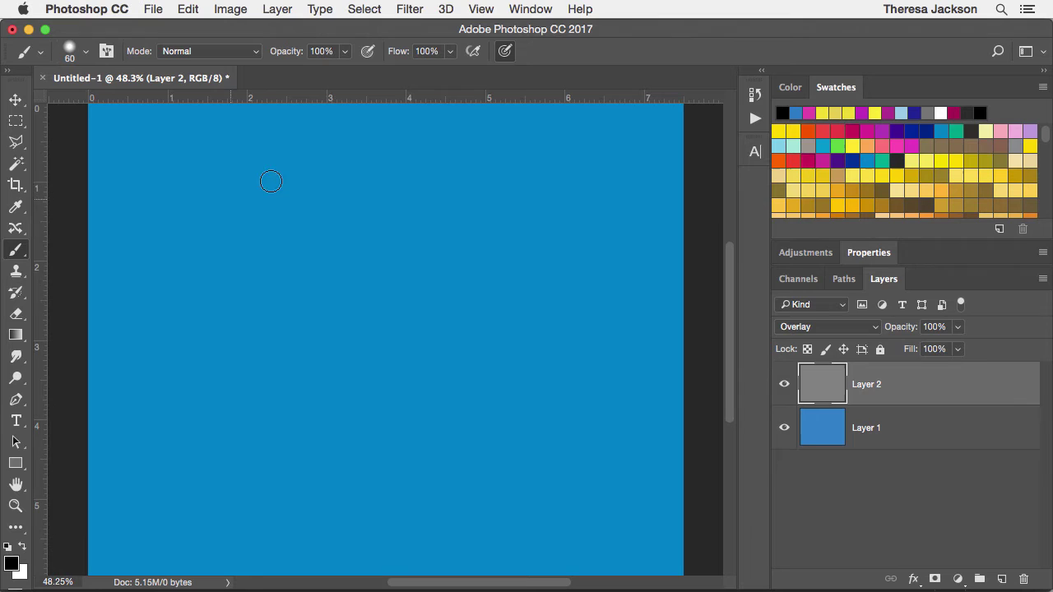
mouse_move(271, 181)
mouse_down()
mouse_move(334, 297)
mouse_move(261, 339)
mouse_up()
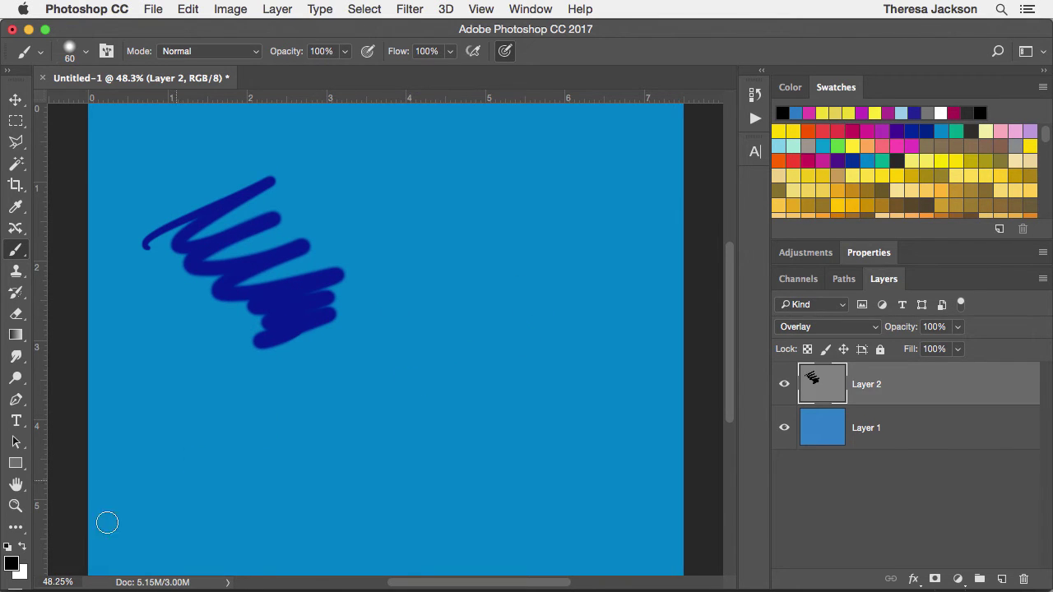
click(22, 548)
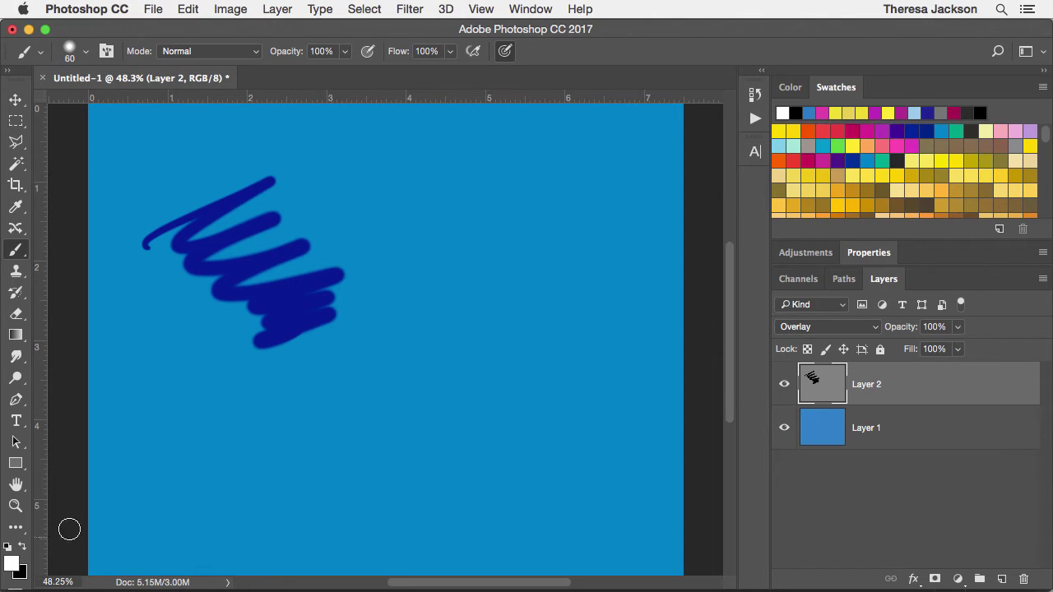
mouse_move(317, 445)
mouse_down()
mouse_move(417, 408)
mouse_move(553, 413)
mouse_move(541, 458)
mouse_move(591, 461)
mouse_up()
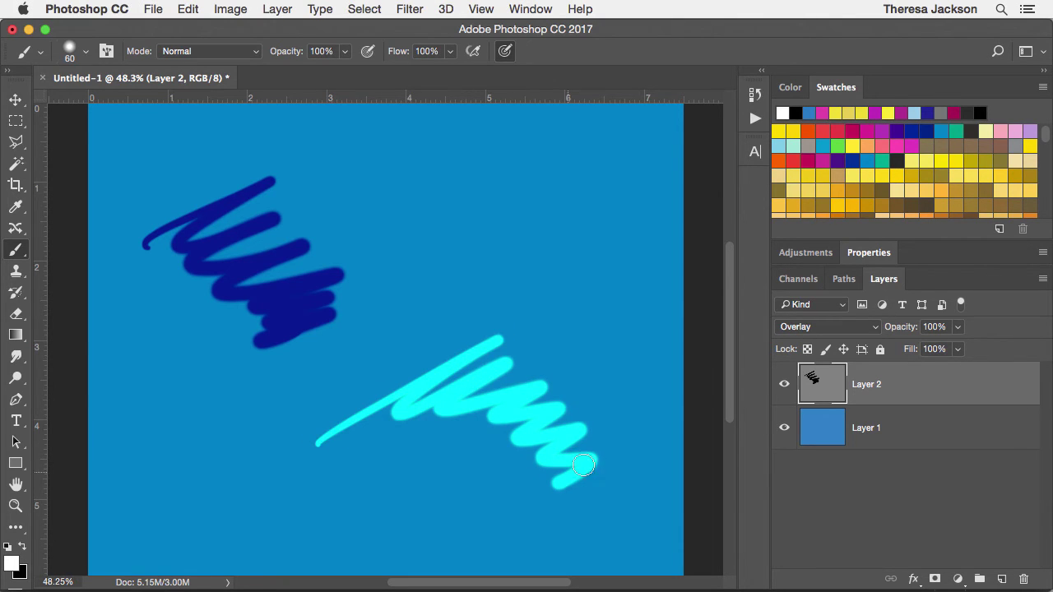
click(18, 335)
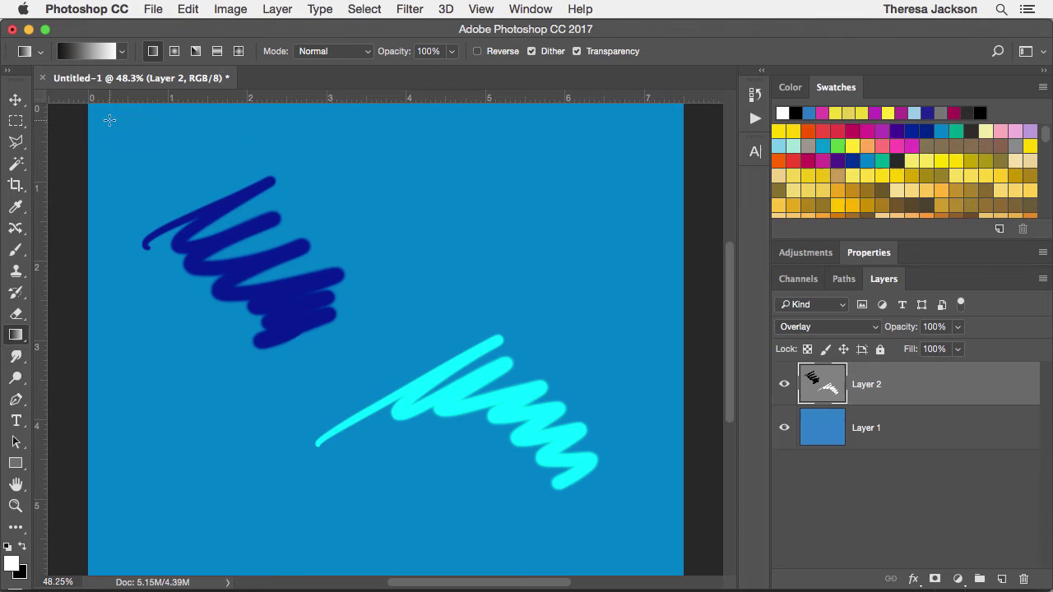
Drag a diagonal black-to-white gradient across Layer 2, then toggle its visibility to compare.
drag(106, 120, 645, 557)
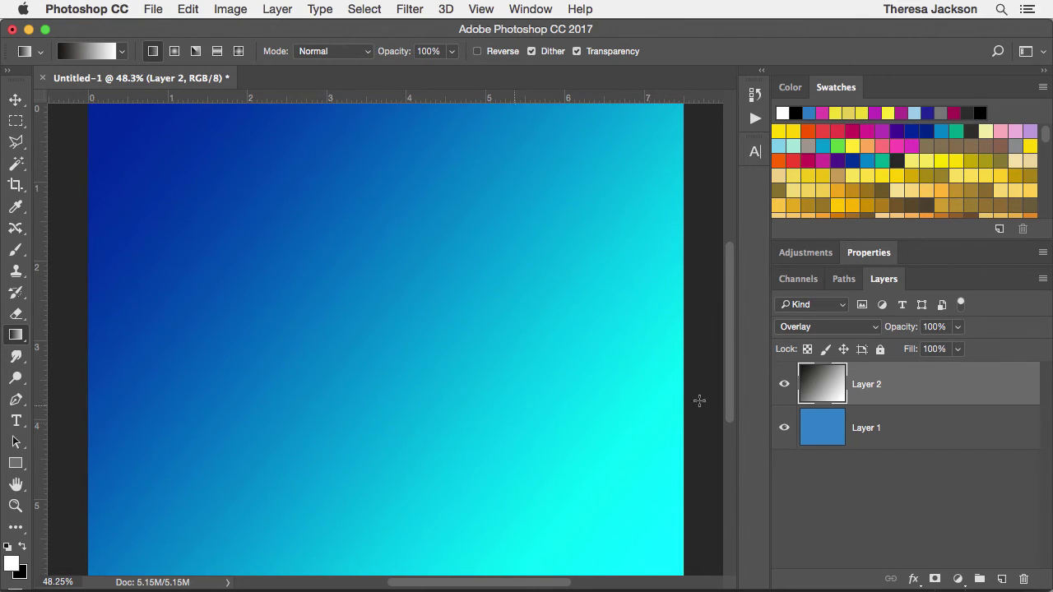
click(783, 384)
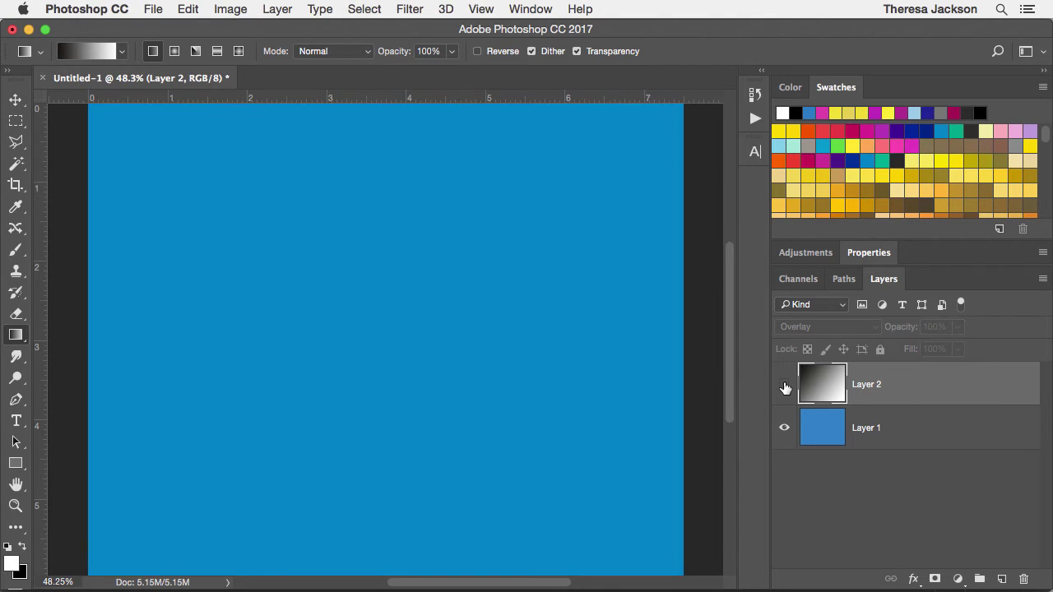
click(783, 384)
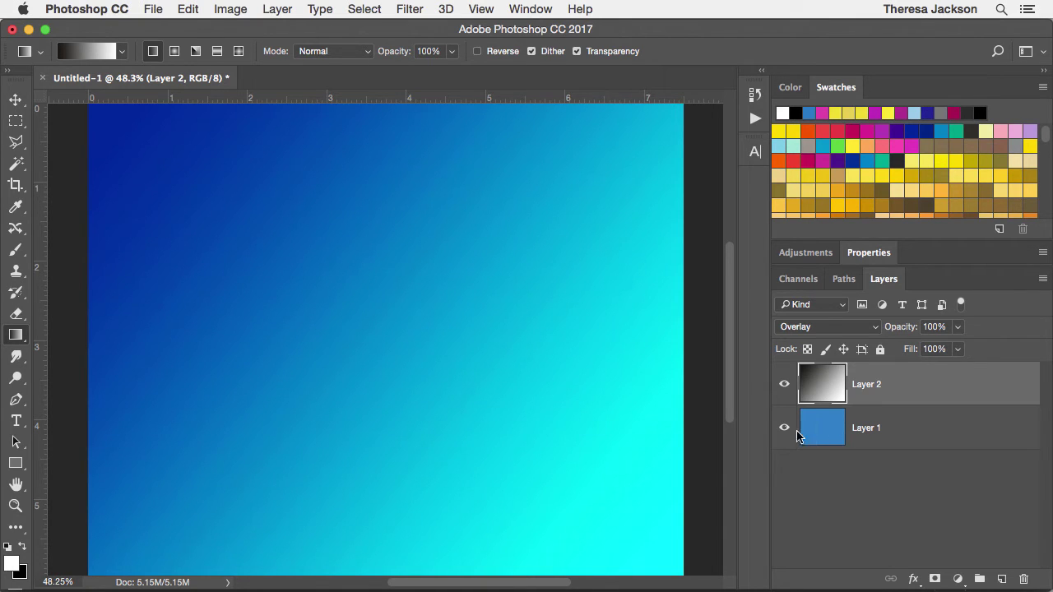
Open Layer 2's blend mode list to review the available modes.
click(829, 330)
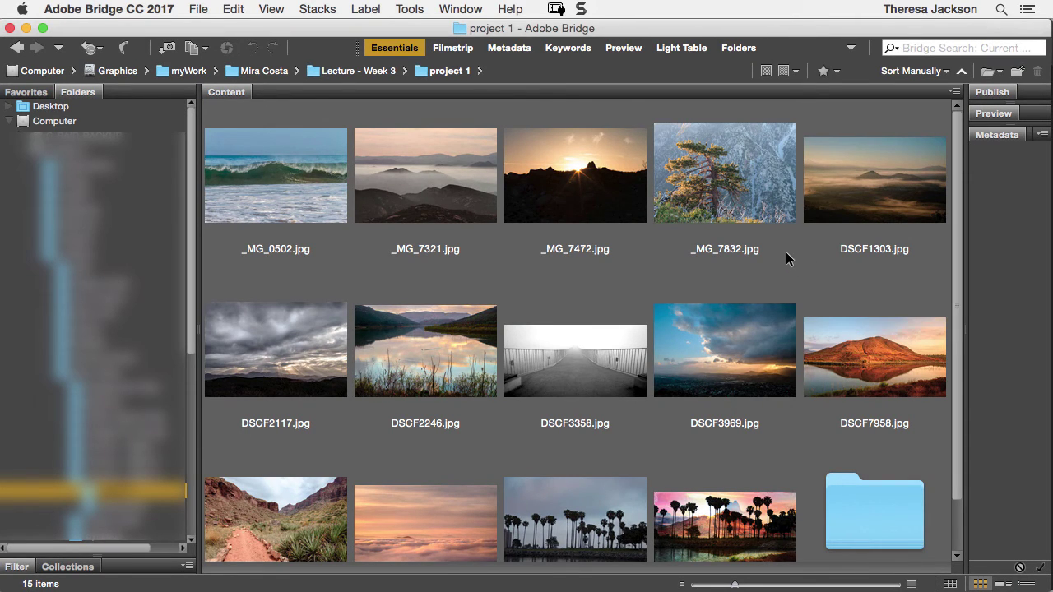
Select DSCF2246.jpg and DSCF3358.jpg and load them into Photoshop as layers.
mouse_move(775, 256)
mouse_move(659, 449)
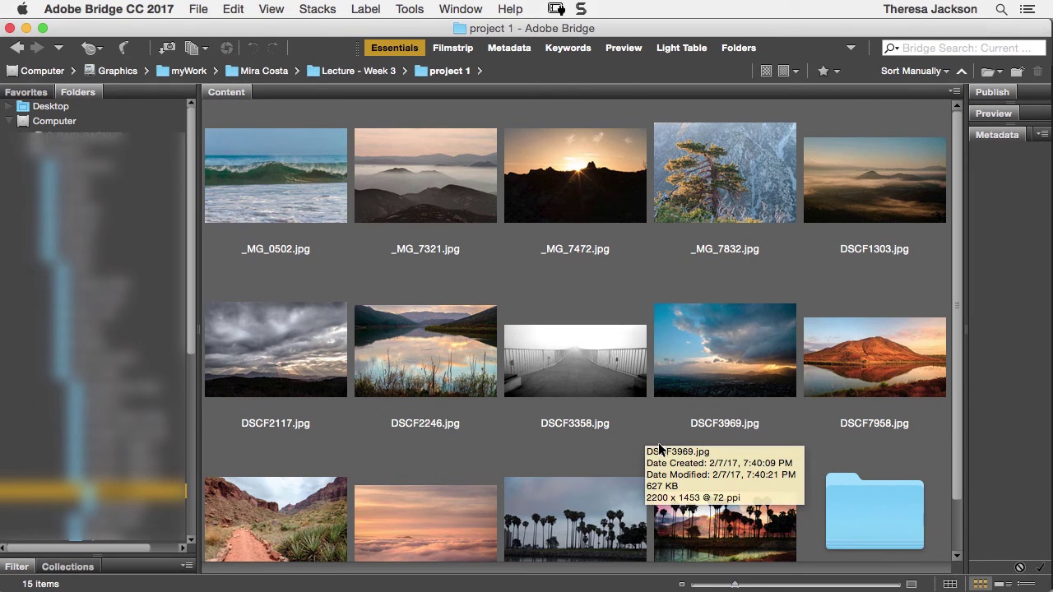
click(430, 367)
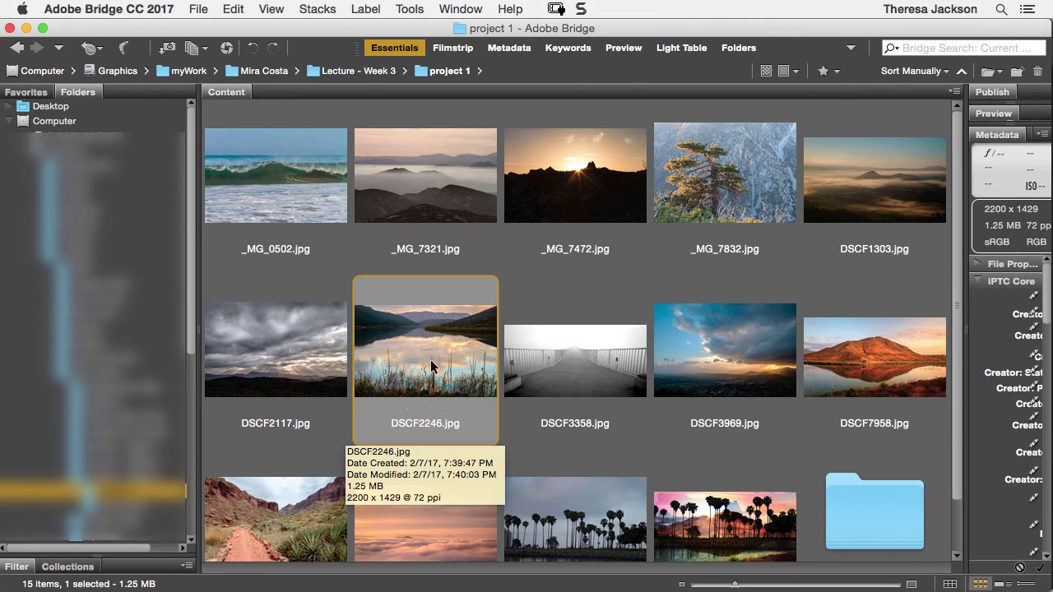
shift+click(574, 369)
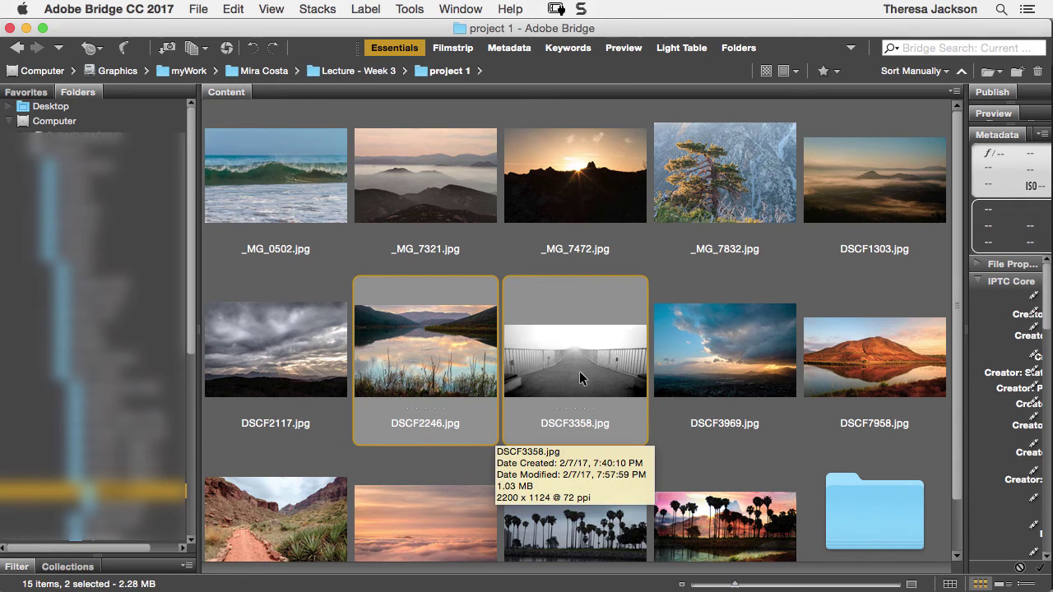
click(409, 10)
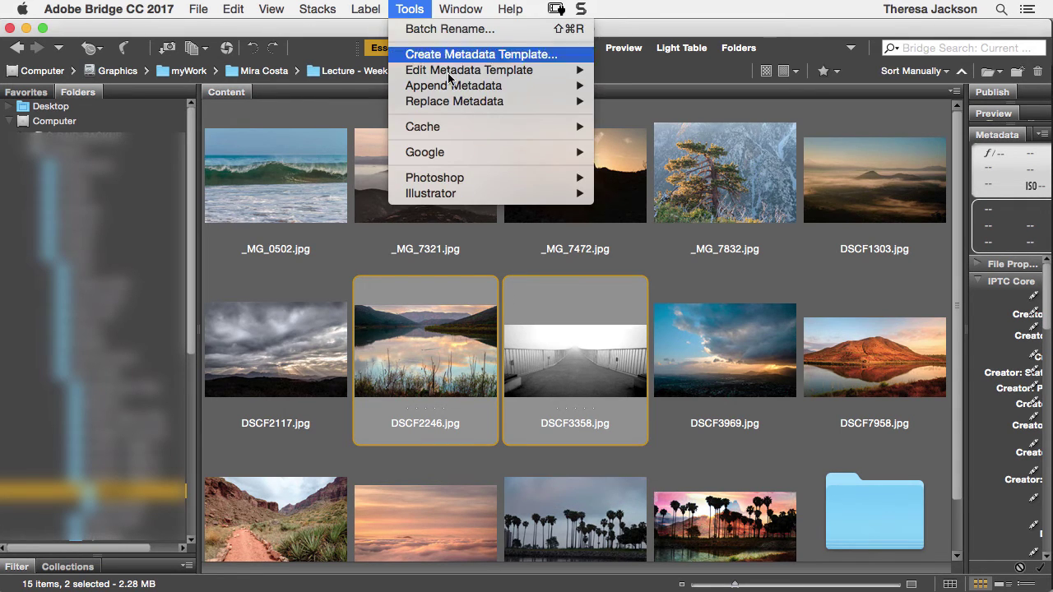
mouse_move(476, 178)
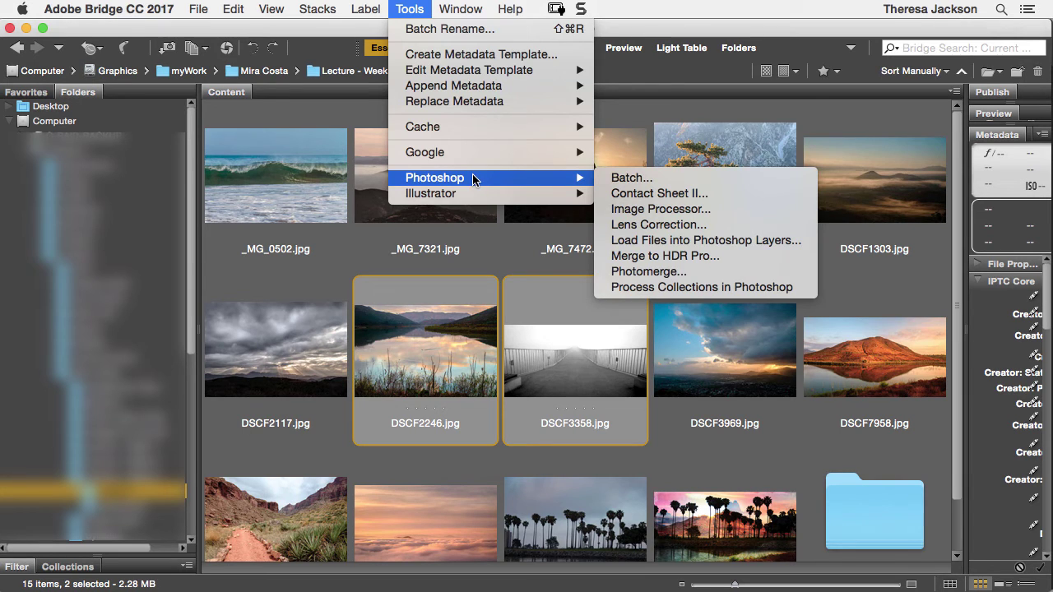
click(658, 241)
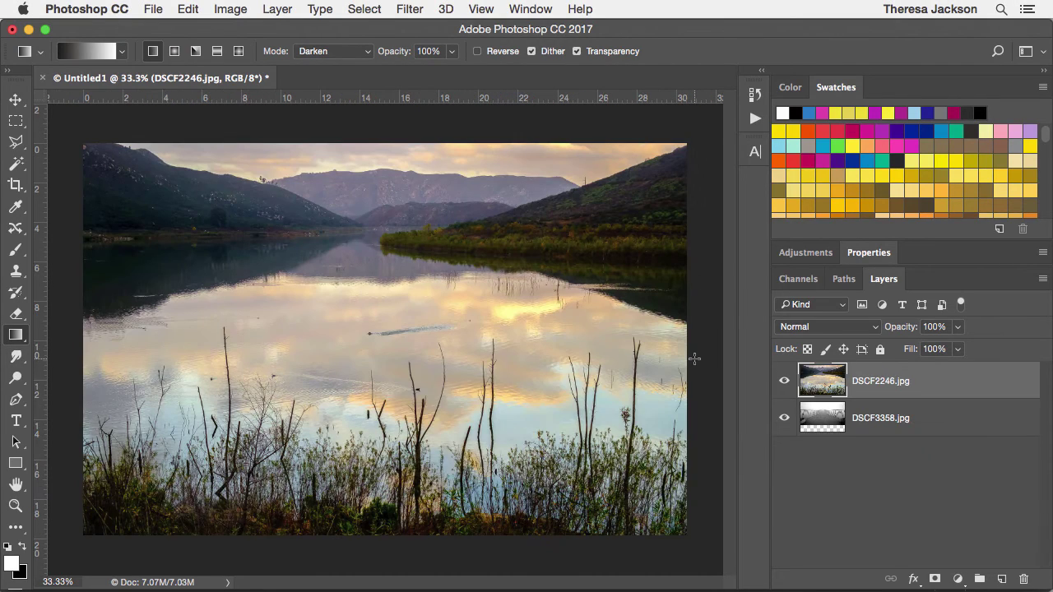
Move the DSCF2246.jpg lake layer below DSCF3358.jpg, then drag the bridge image down the canvas.
click(820, 381)
drag(819, 381, 816, 442)
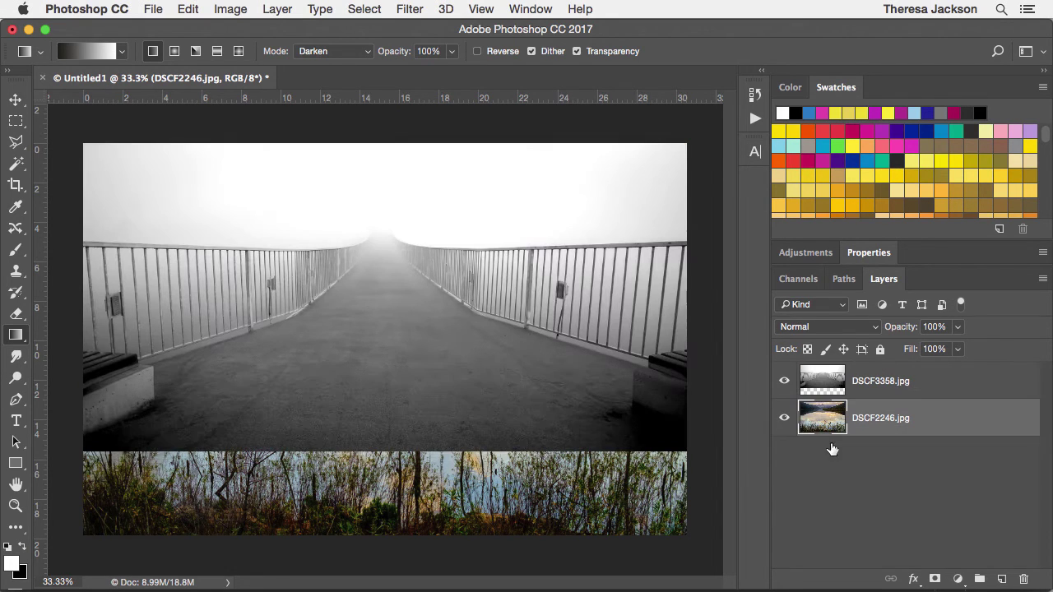
click(823, 379)
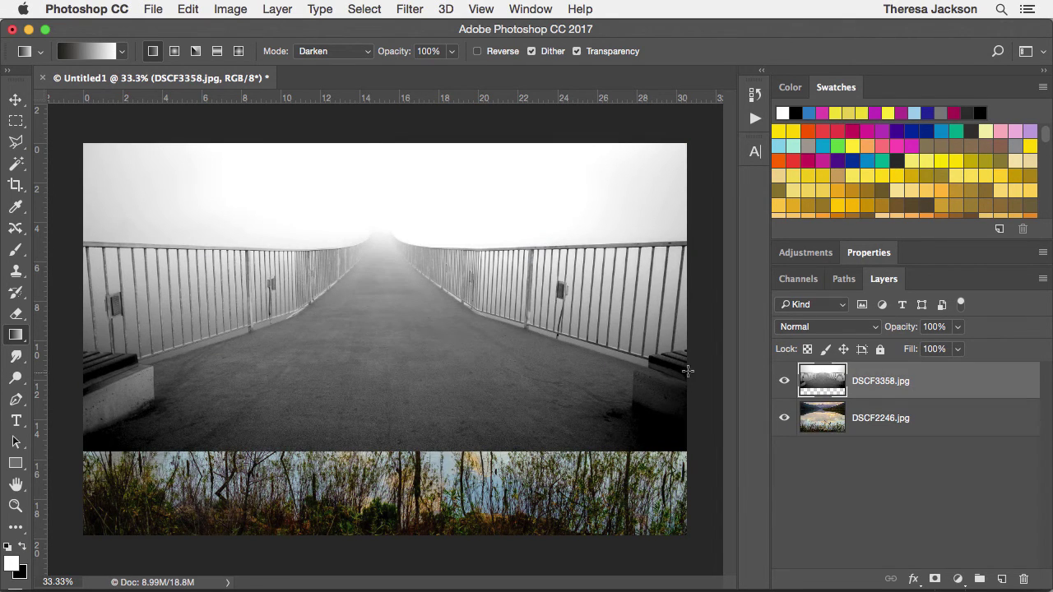
click(15, 99)
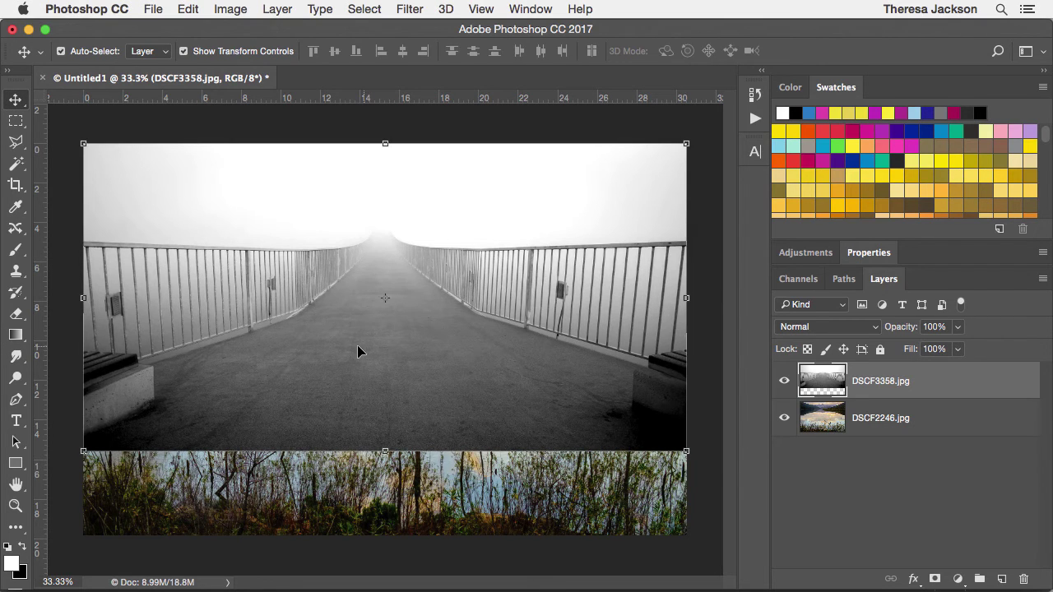
drag(359, 353, 359, 444)
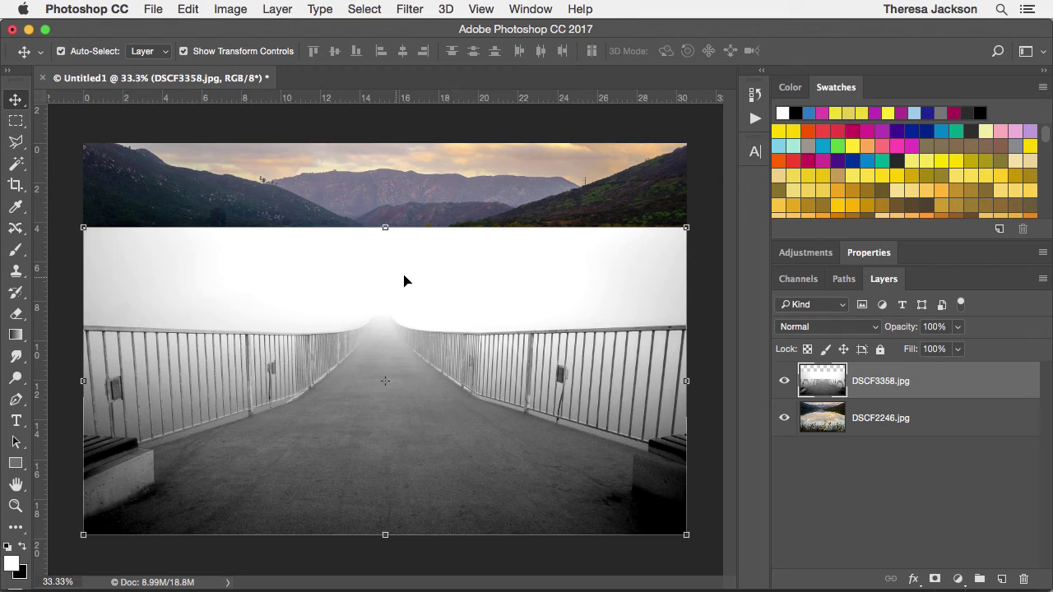
Set the DSCF3358.jpg bridge layer's blend mode to Multiply.
click(819, 327)
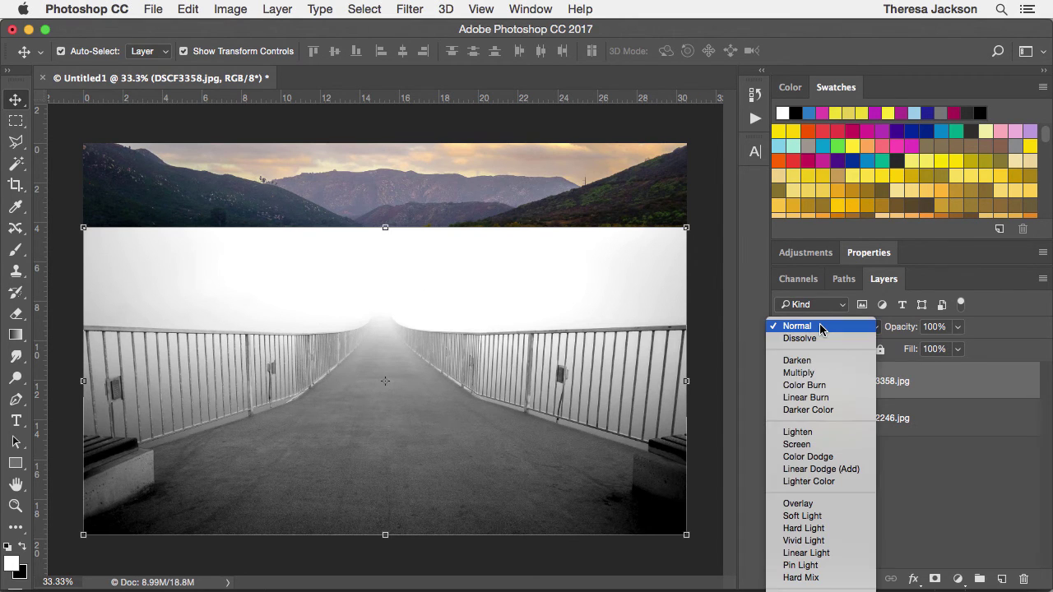
click(811, 375)
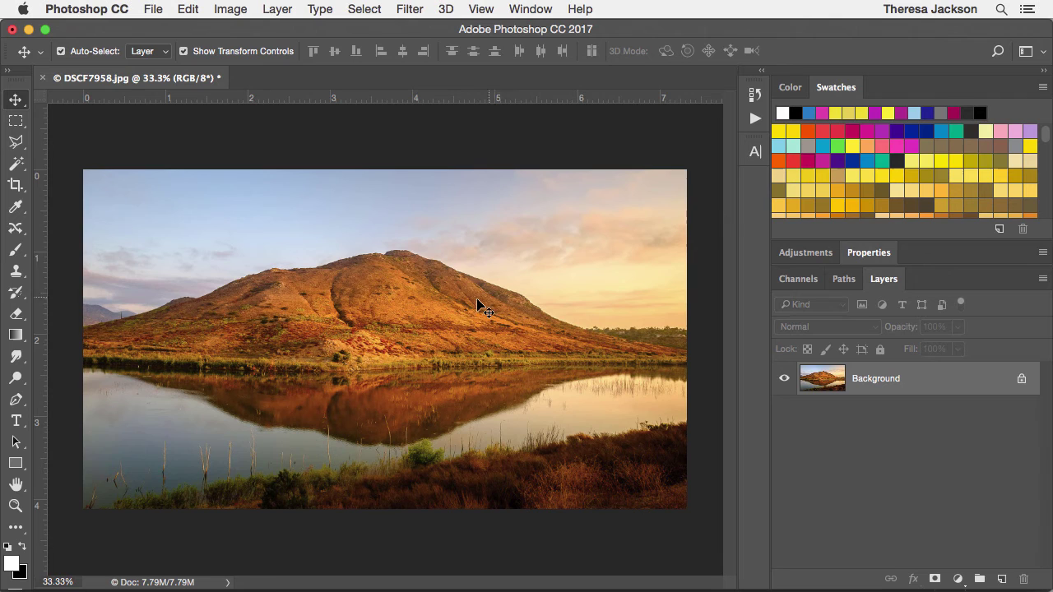
Place Grunge-texture.jpg as an embedded layer, stretched to the photo's left and right edges.
click(153, 10)
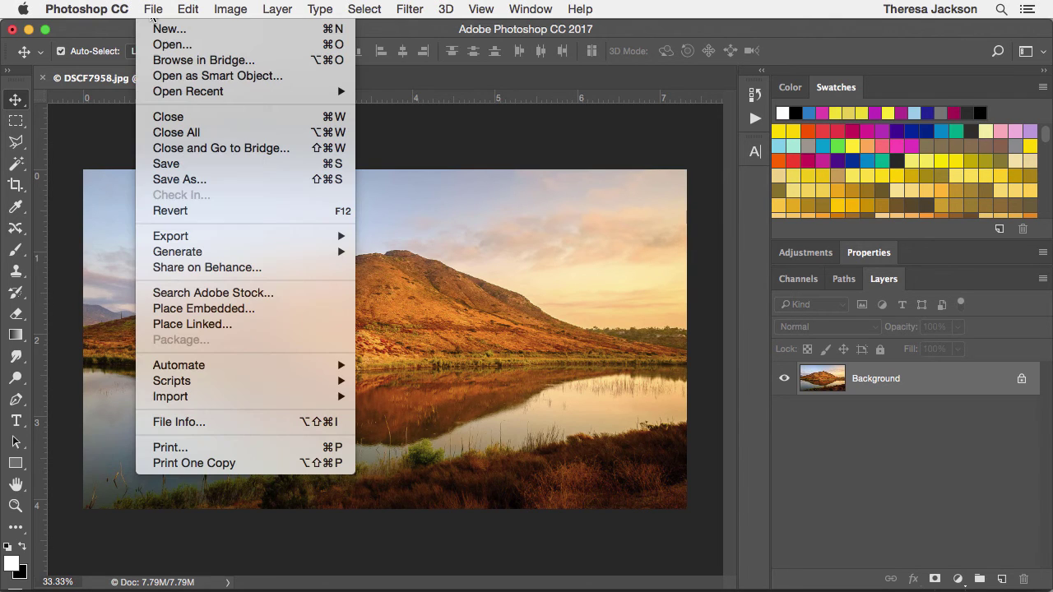
click(219, 311)
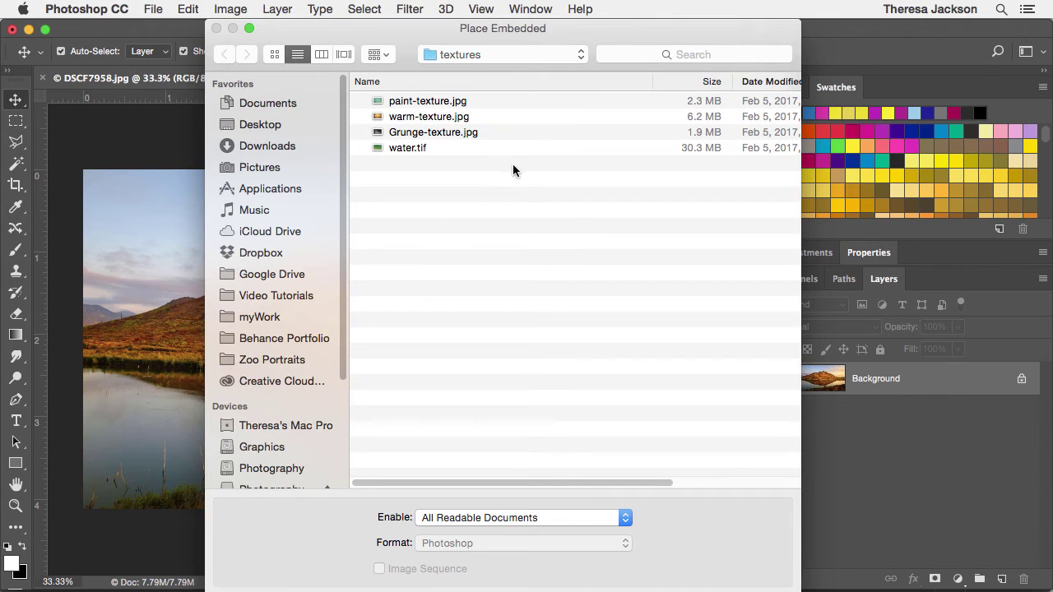
click(435, 131)
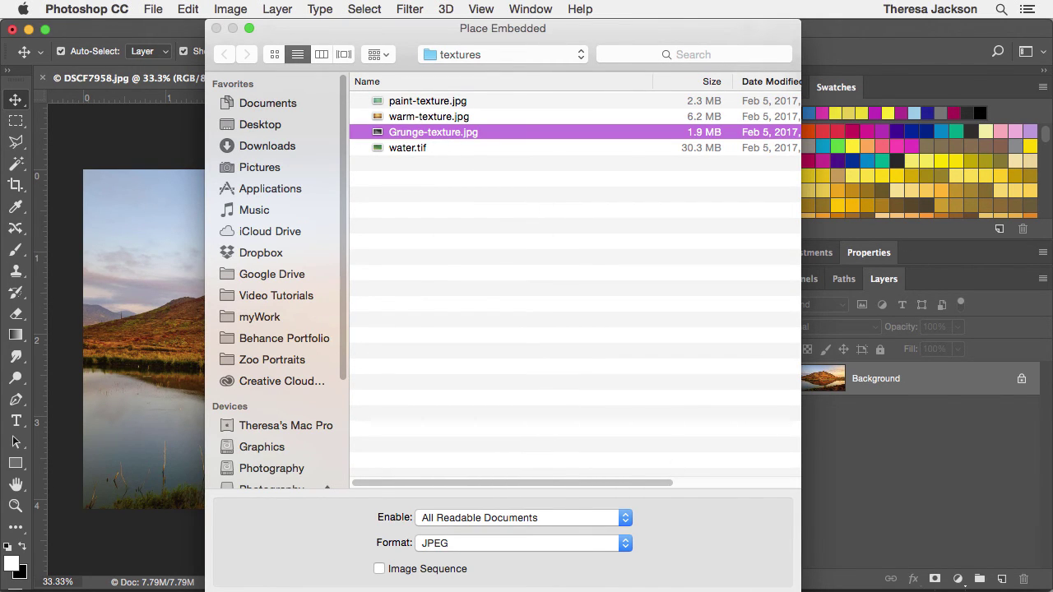
key(Return)
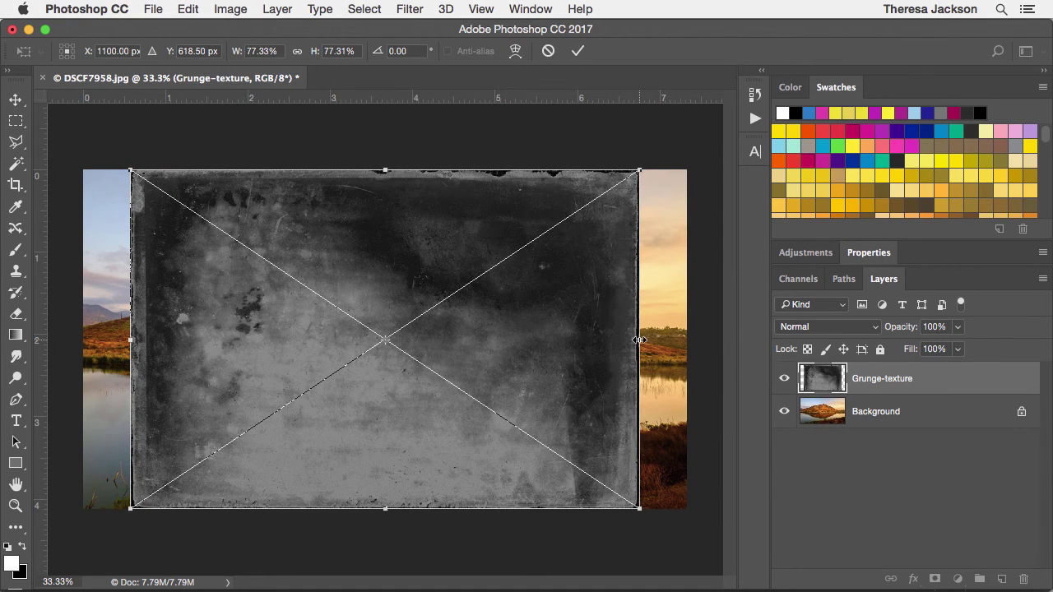
drag(639, 340, 687, 340)
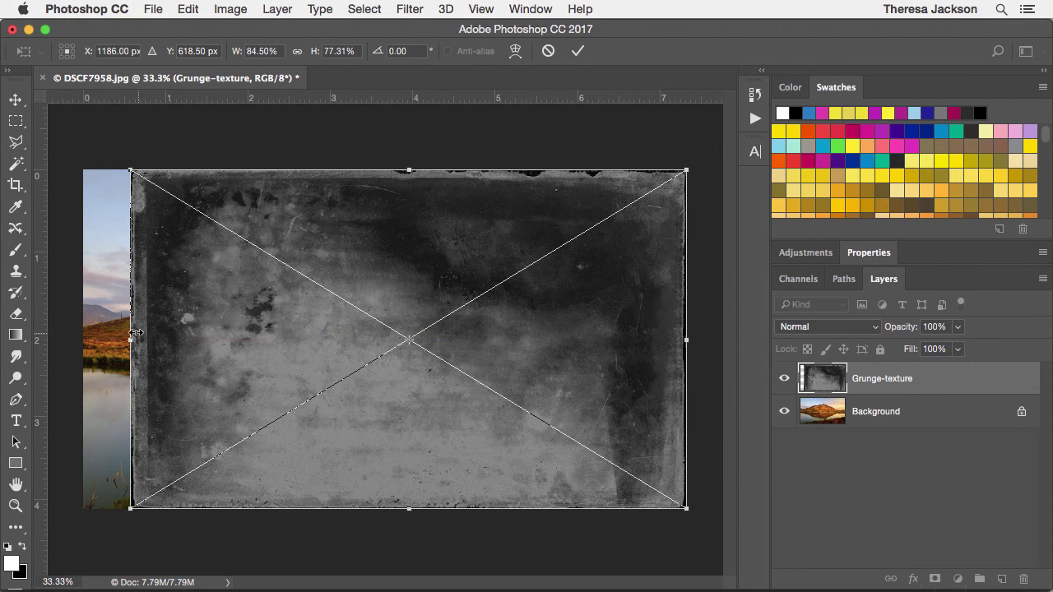
drag(136, 332, 85, 334)
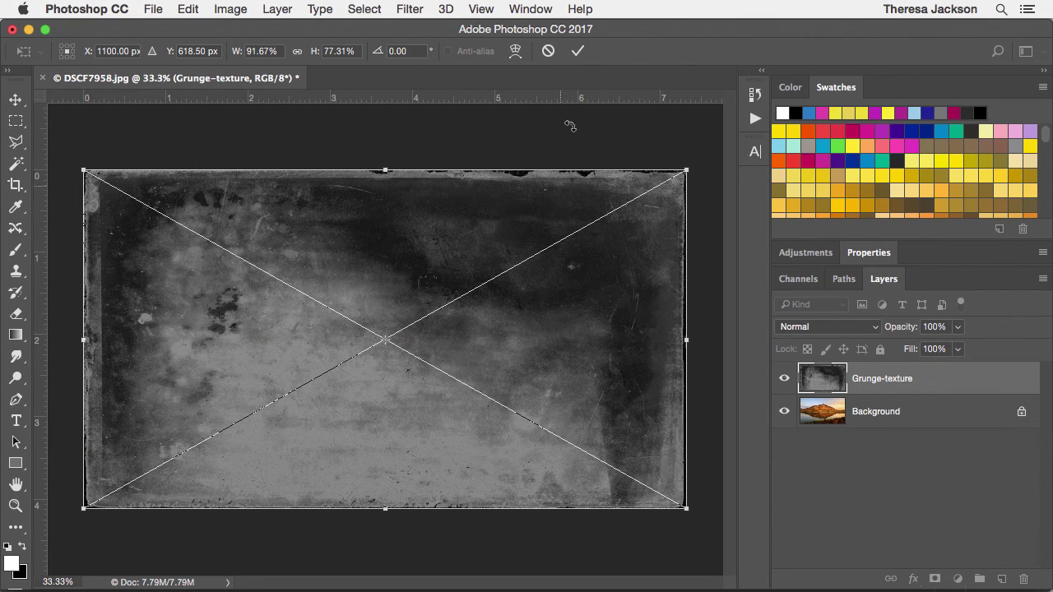
click(577, 51)
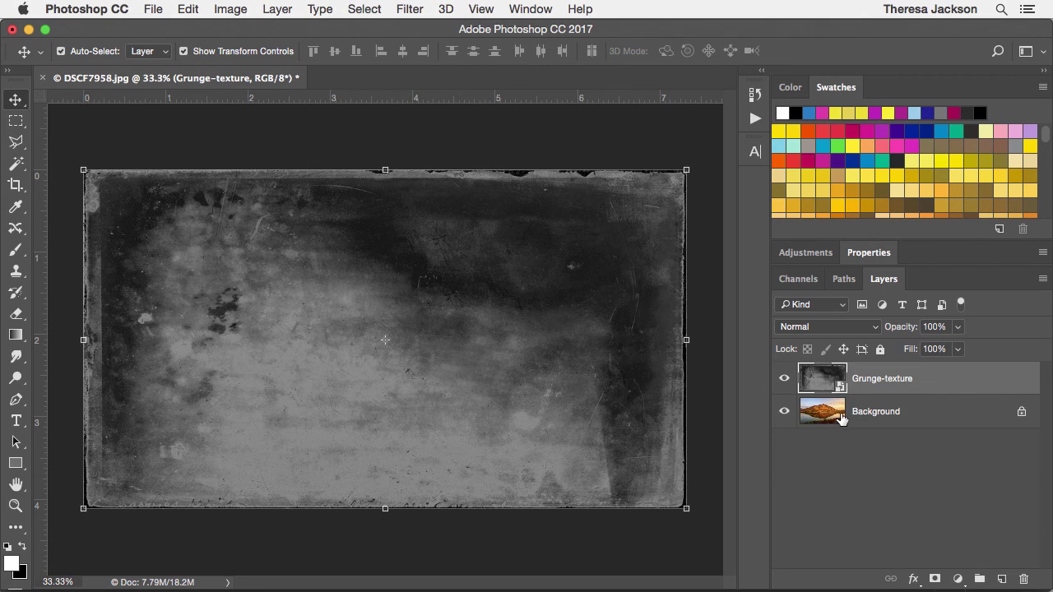
Hide and reshow the Grunge-texture layer to compare, then set its blend mode to Overlay.
click(785, 380)
click(785, 380)
click(833, 330)
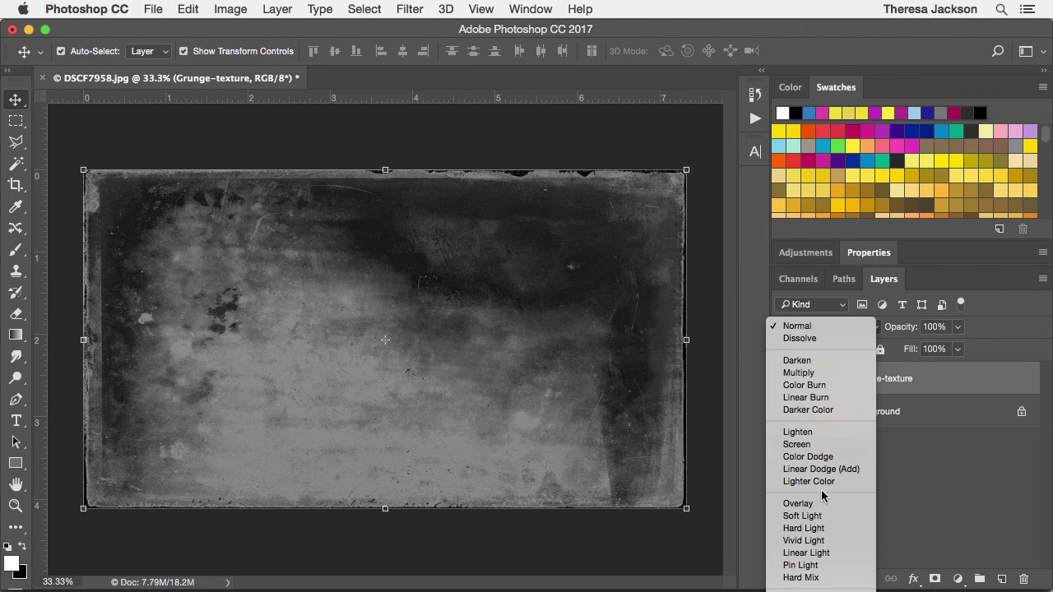
click(821, 503)
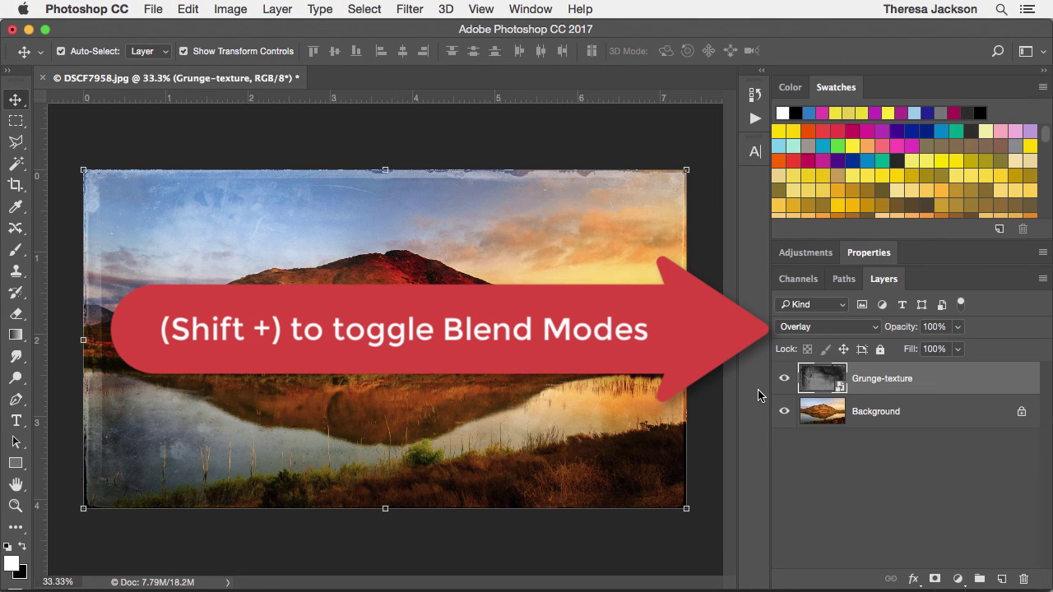
Cycle the Grunge-texture blending through Soft Light, Hard Light, Hue, Color Dodge and others, settling on Screen.
key(shift+plus)
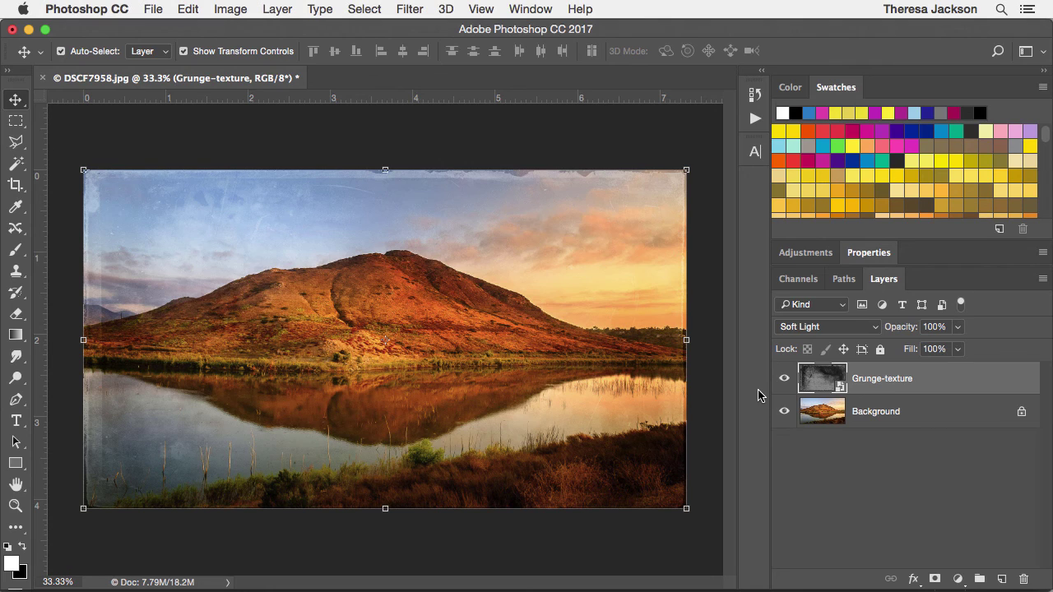
key(shift+plus)
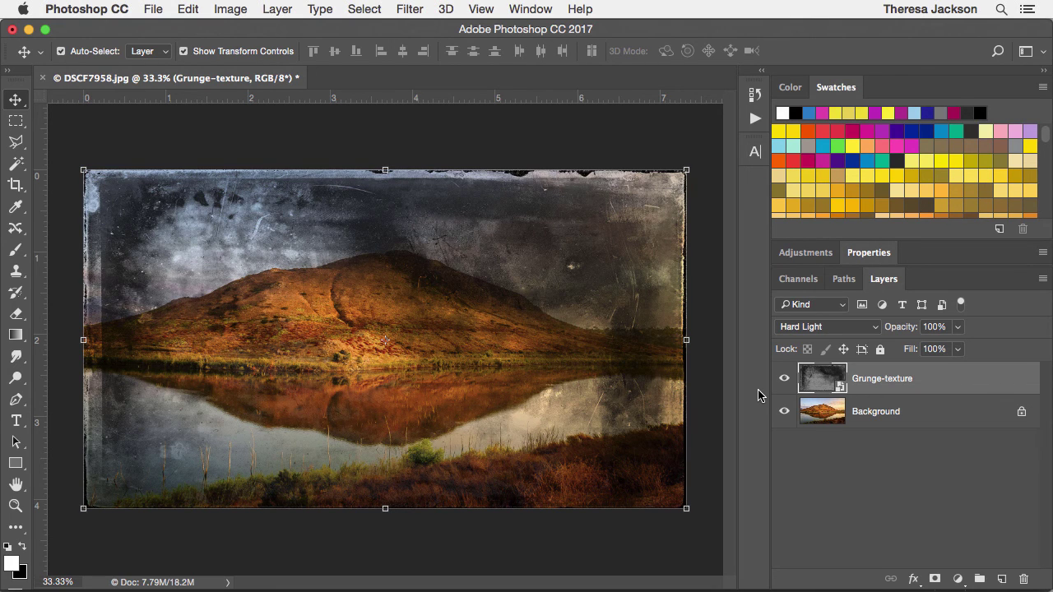
key(shift+plus)
key(shift+plus)
key(shift+plus)
key(shift+plus)
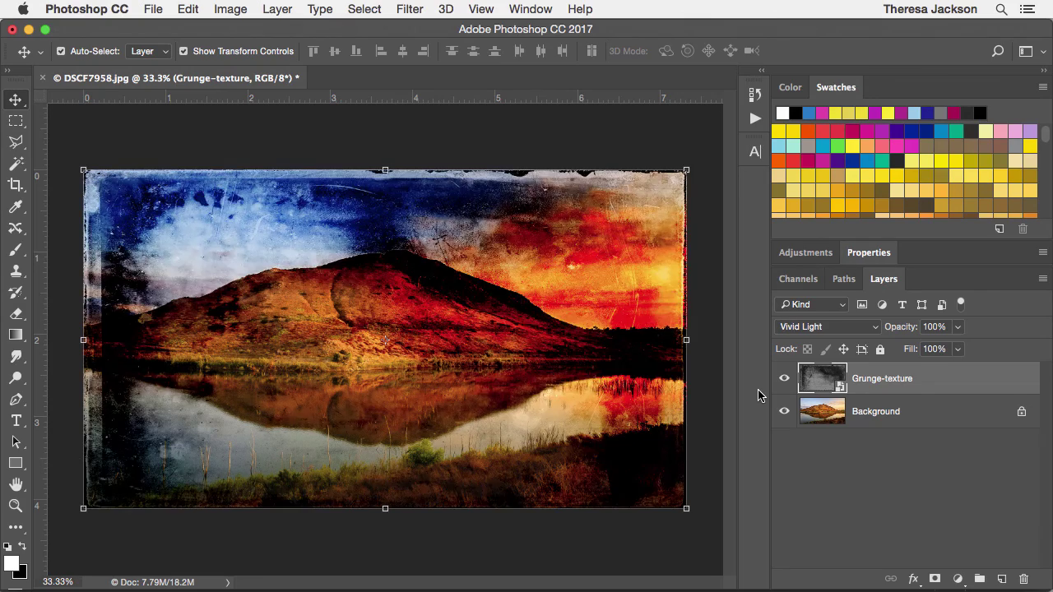
key(shift+plus)
key(shift+plus)
key(shift+plus)
key(shift+plus)
key(shift+plus)
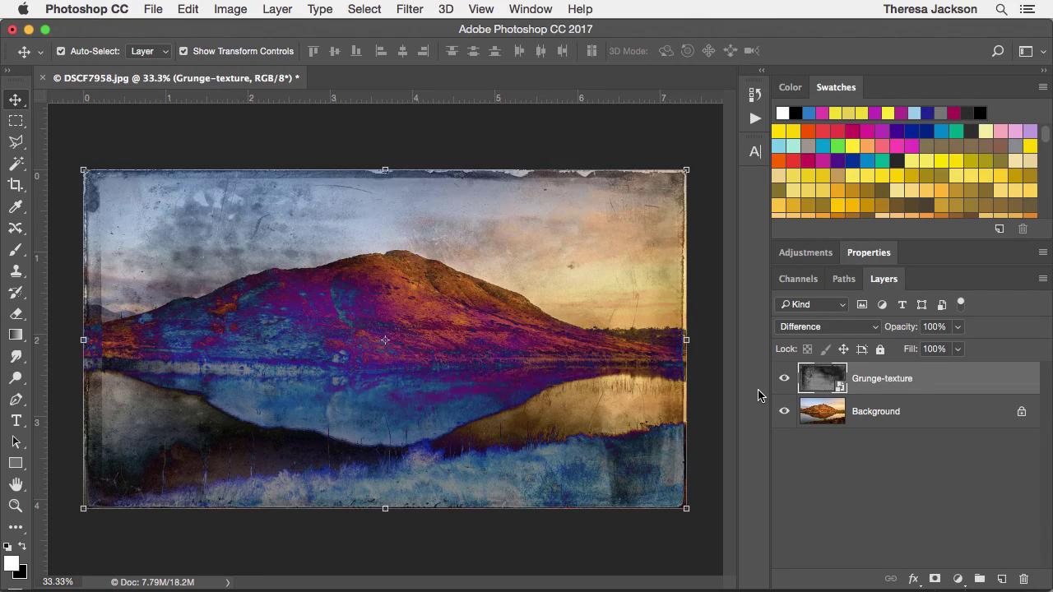
key(shift+plus)
key(shift+plus)
key(shift+plus)
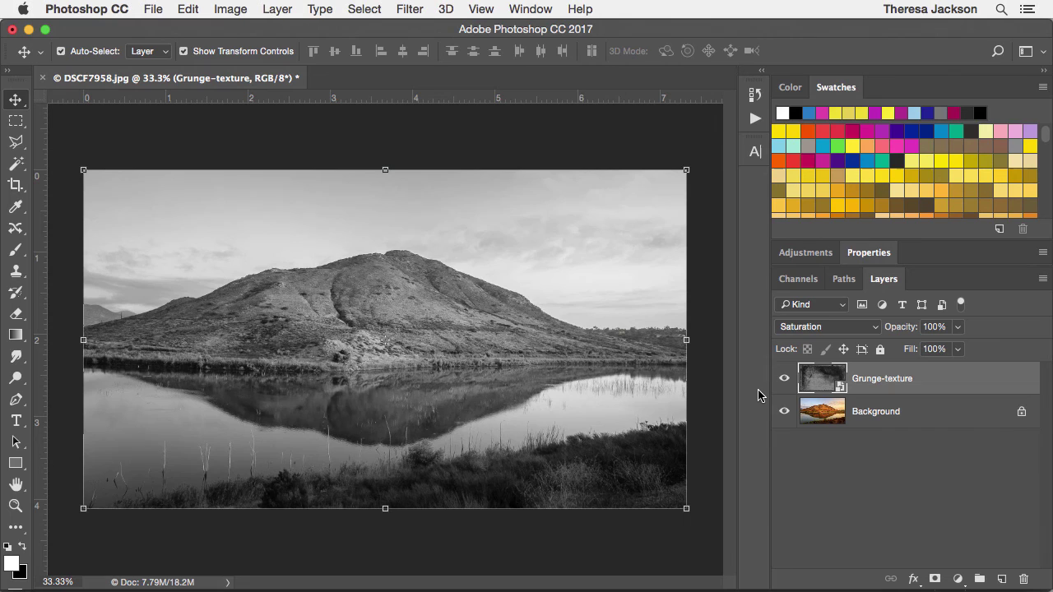
key(shift+plus)
key(shift+plus)
key(shift+plus)
key(shift+plus)
key(shift+plus)
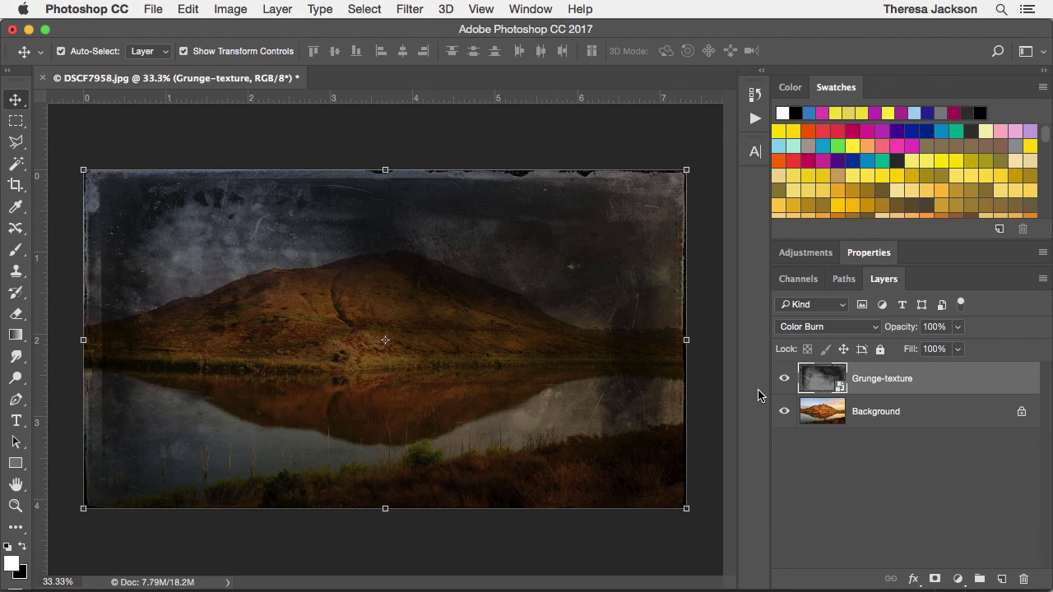
key(shift+plus)
key(shift+plus)
key(shift+plus)
key(shift+plus)
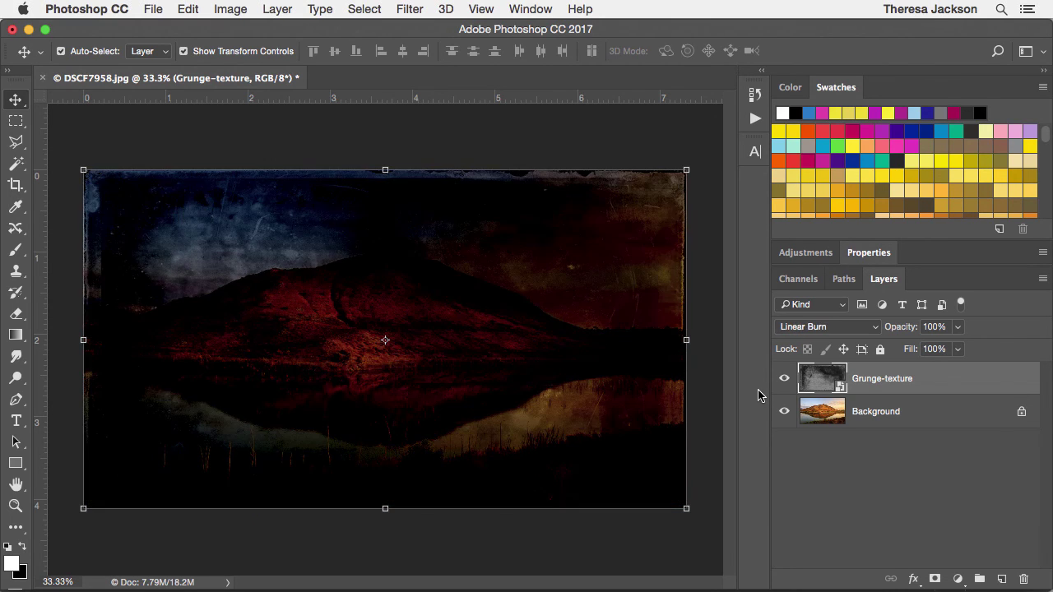
key(shift+plus)
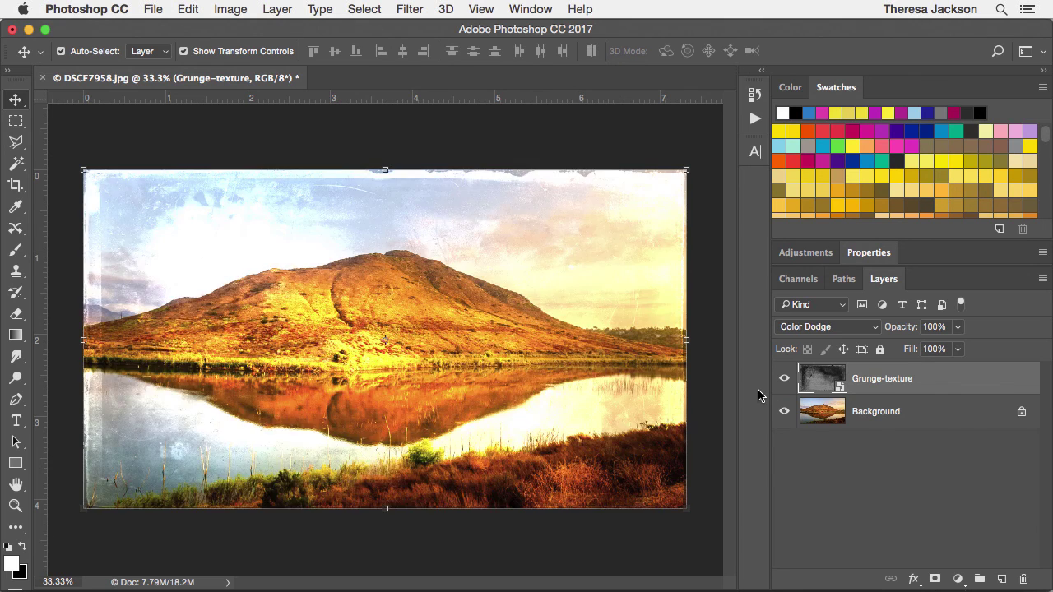
key(shift+minus)
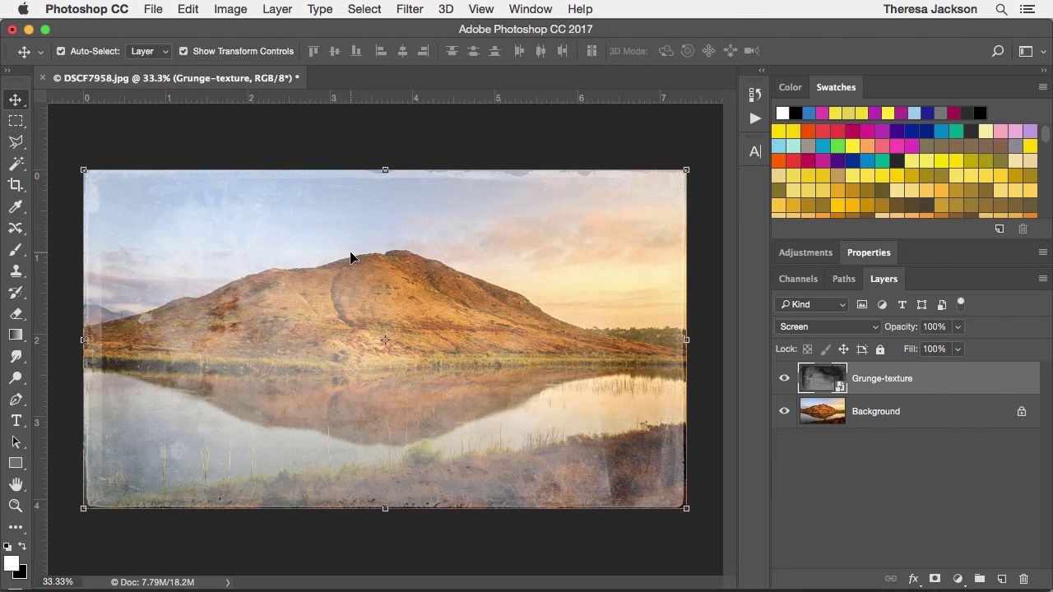
Step the Brush tool's painting mode from Normal through Multiply and Linear Burn to Darker Color.
click(15, 251)
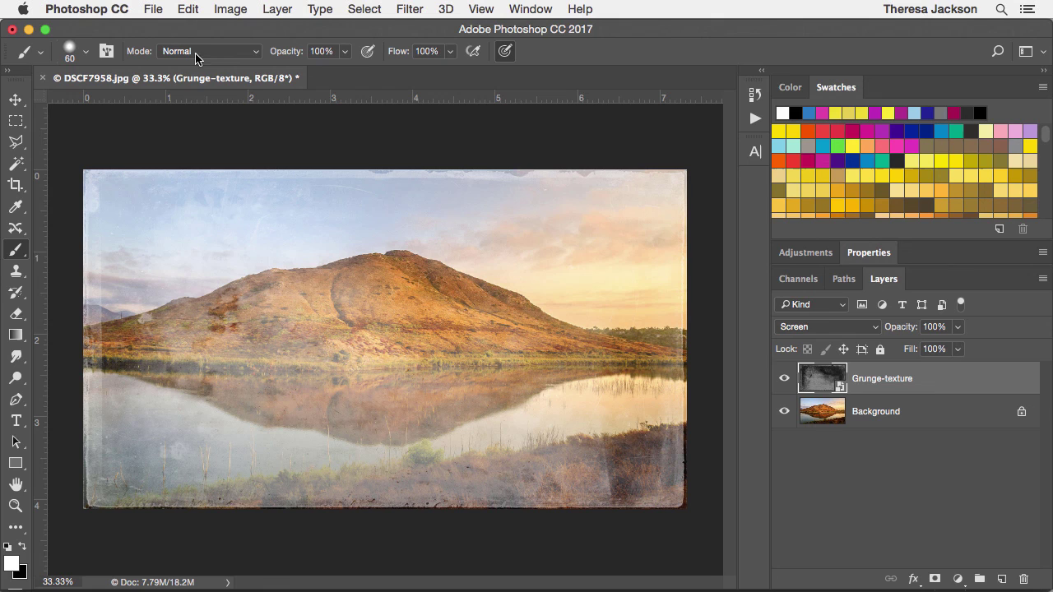
click(232, 54)
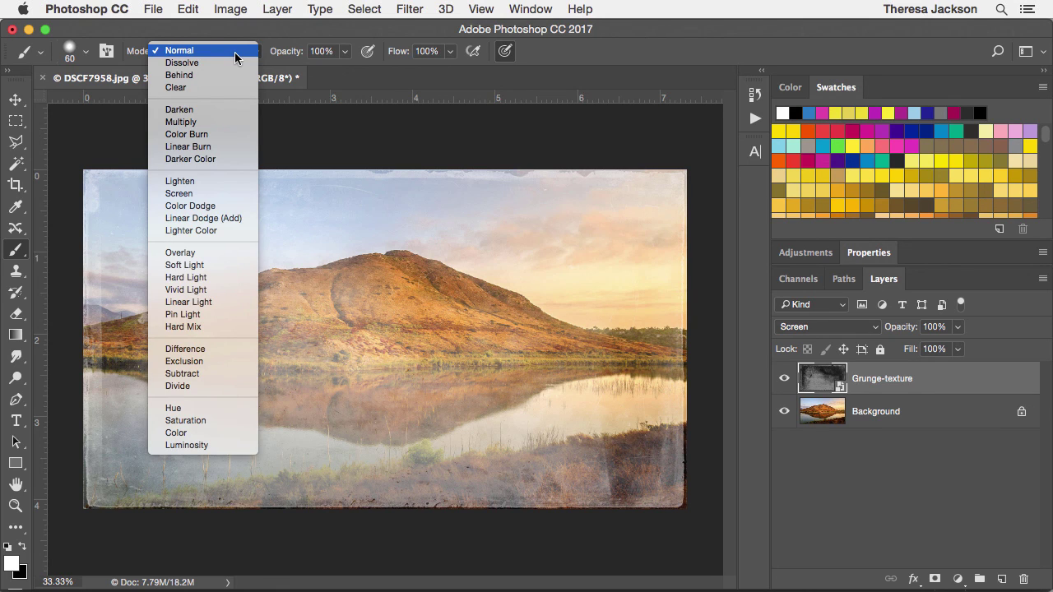
click(233, 53)
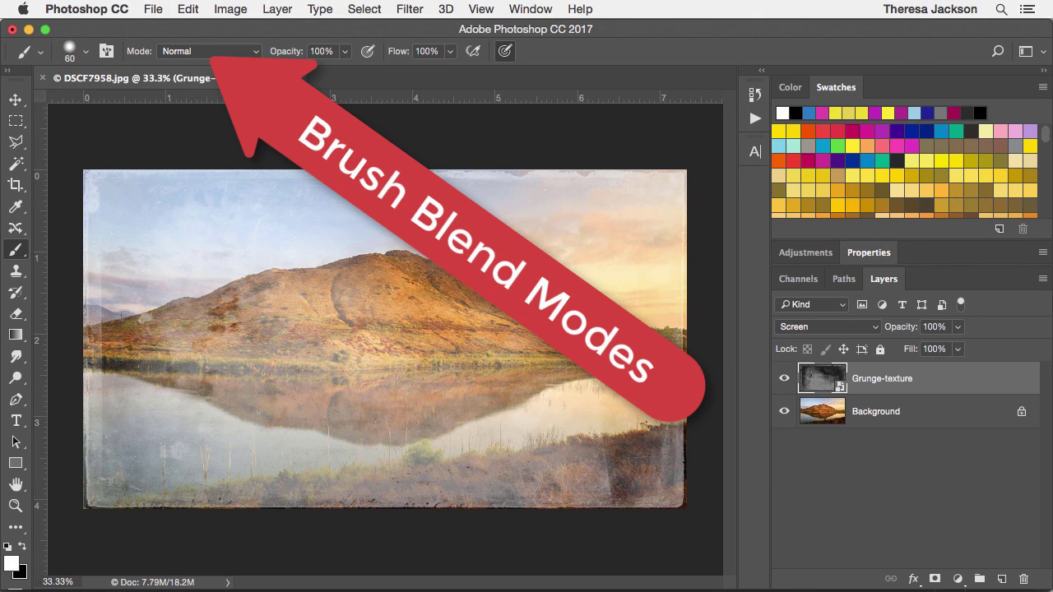
key(shift+plus)
key(shift+plus)
key(shift+plus)
key(shift+plus)
key(shift+plus)
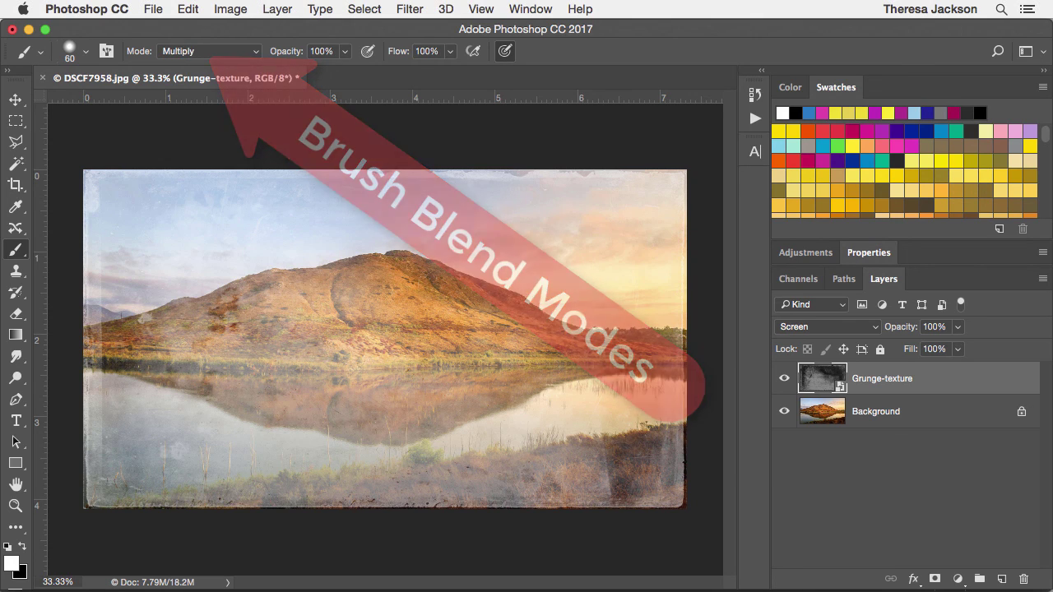
key(shift+plus)
key(shift+plus)
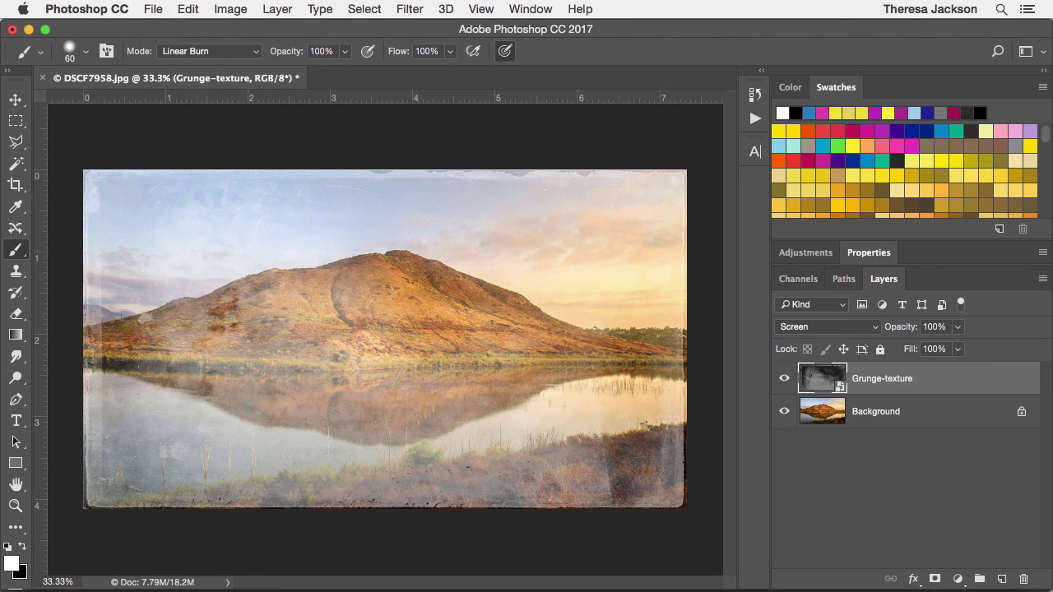
key(shift+plus)
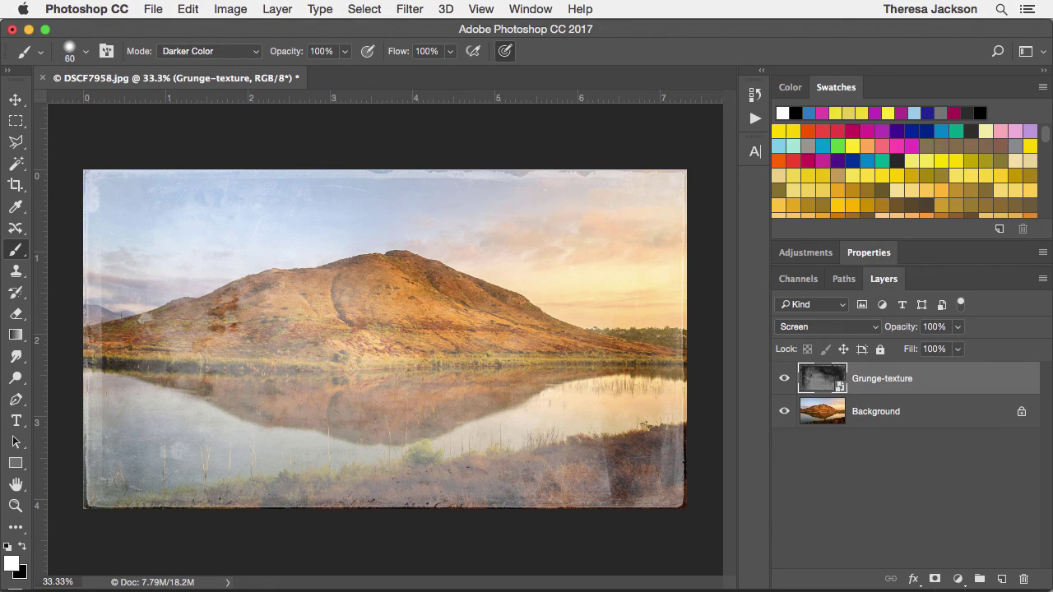